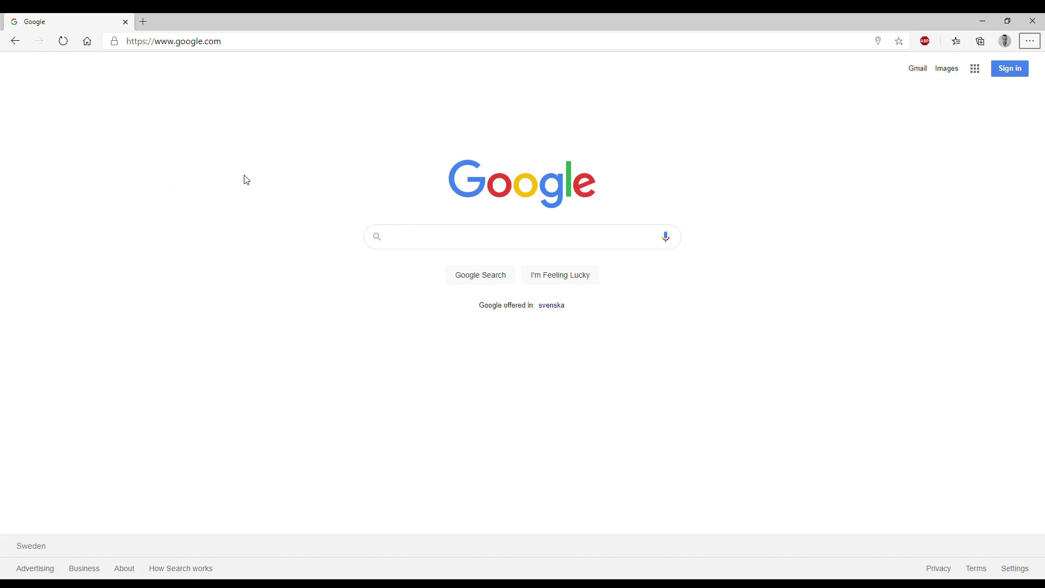
Step: Go to explore.alfalaval.com in Microsoft Edge
{"action": "left_click", "coordinate": [236, 47]}
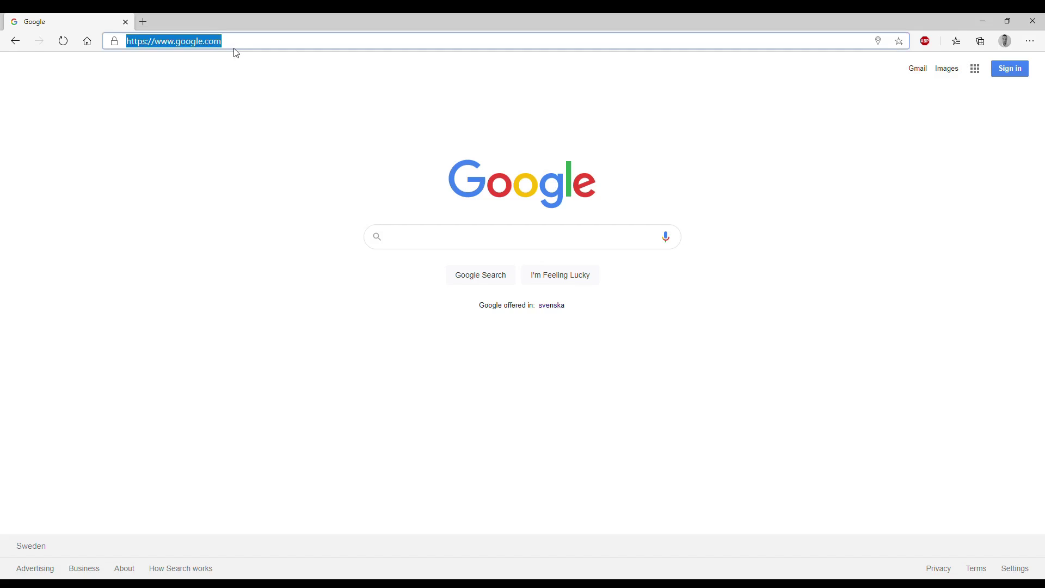
{"action": "type", "text": "explore."}
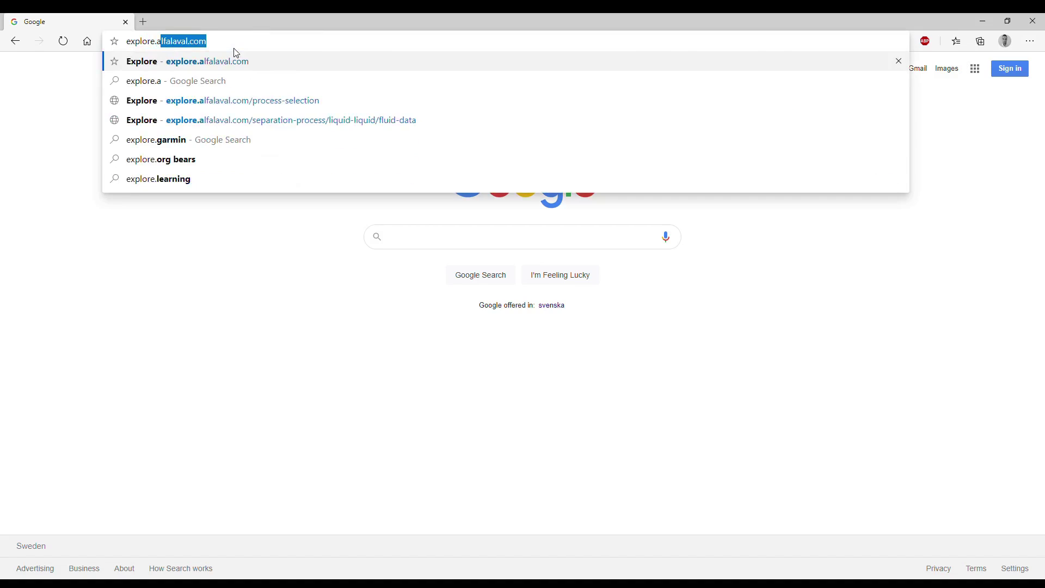
{"action": "type", "text": "alfalaval.com"}
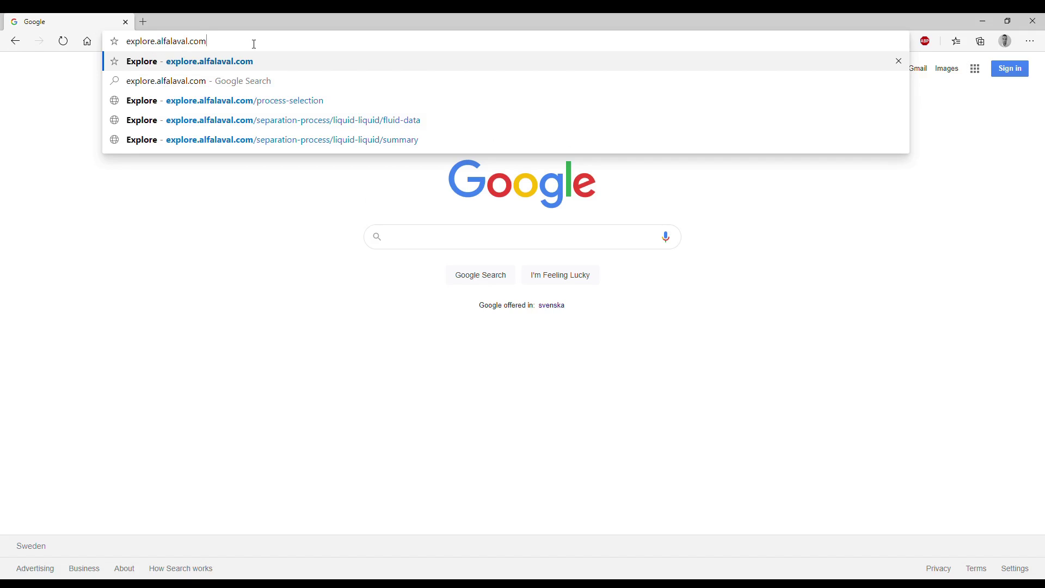
{"action": "key", "text": "Return"}
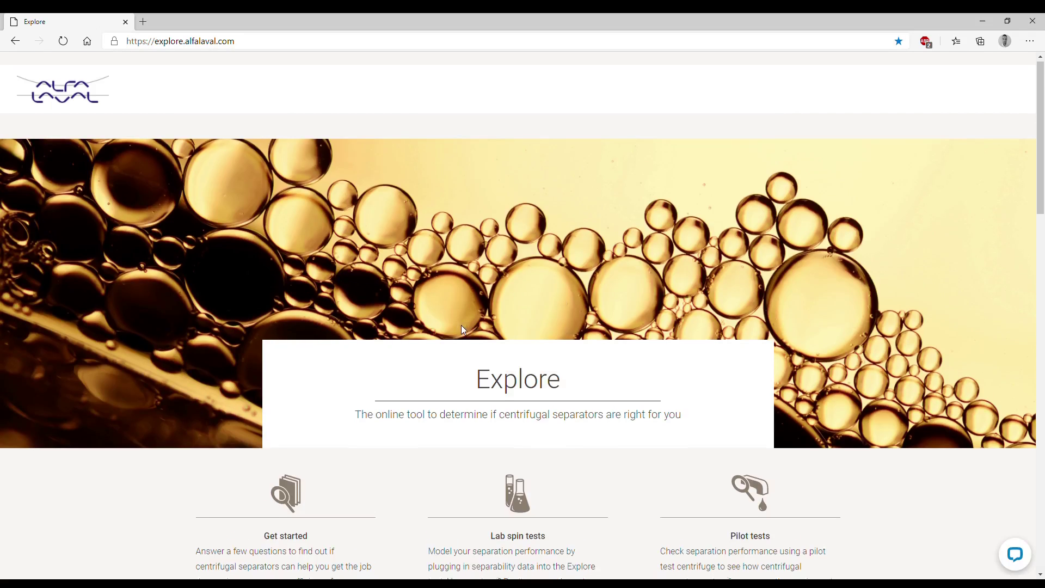
Step: Launch the guided separator questionnaire with Explore now under Get started
{"action": "scroll", "coordinate": [390, 346], "scroll_direction": "down", "scroll_amount": 4}
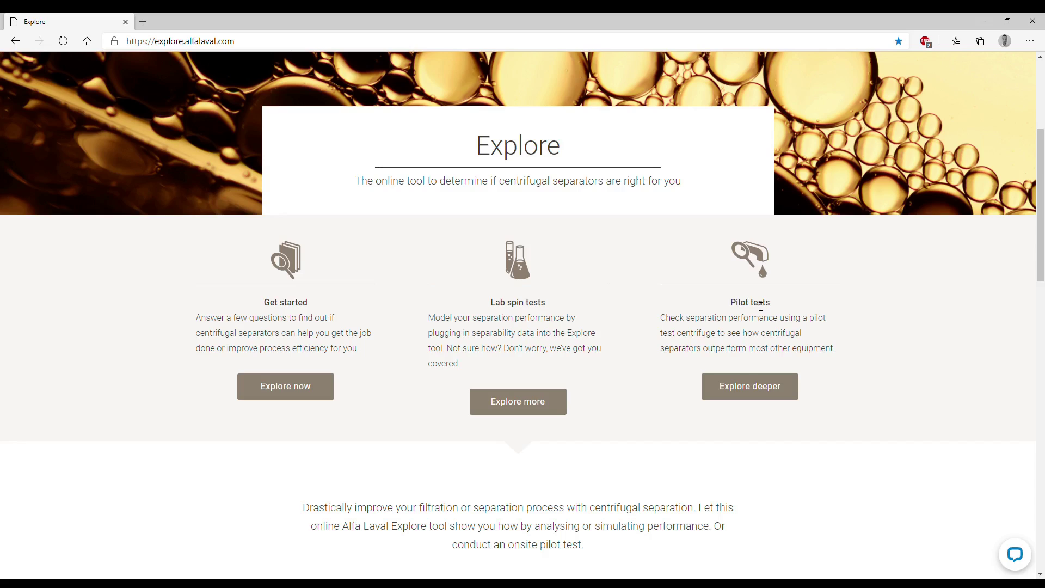
{"action": "left_click", "coordinate": [285, 392]}
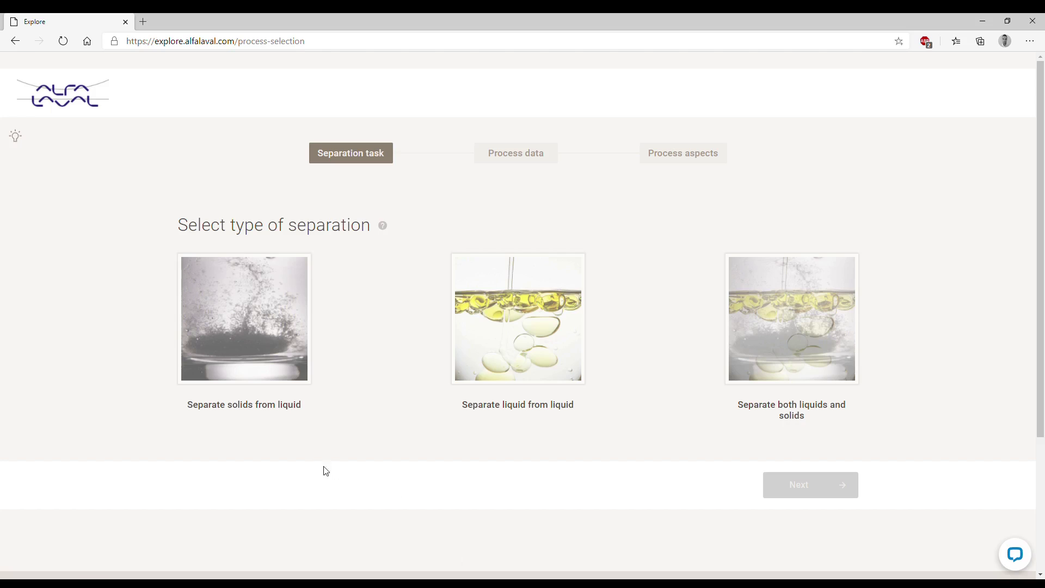
Step: Choose 'Separate liquid from liquid' as the separation task and continue to Process data
{"action": "left_click", "coordinate": [503, 338]}
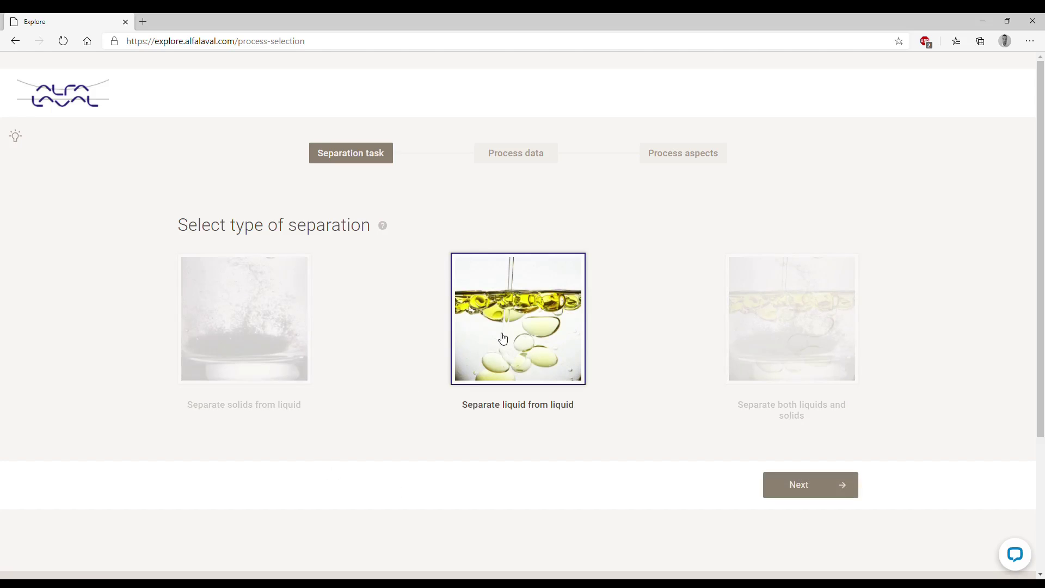
{"action": "left_click", "coordinate": [801, 496]}
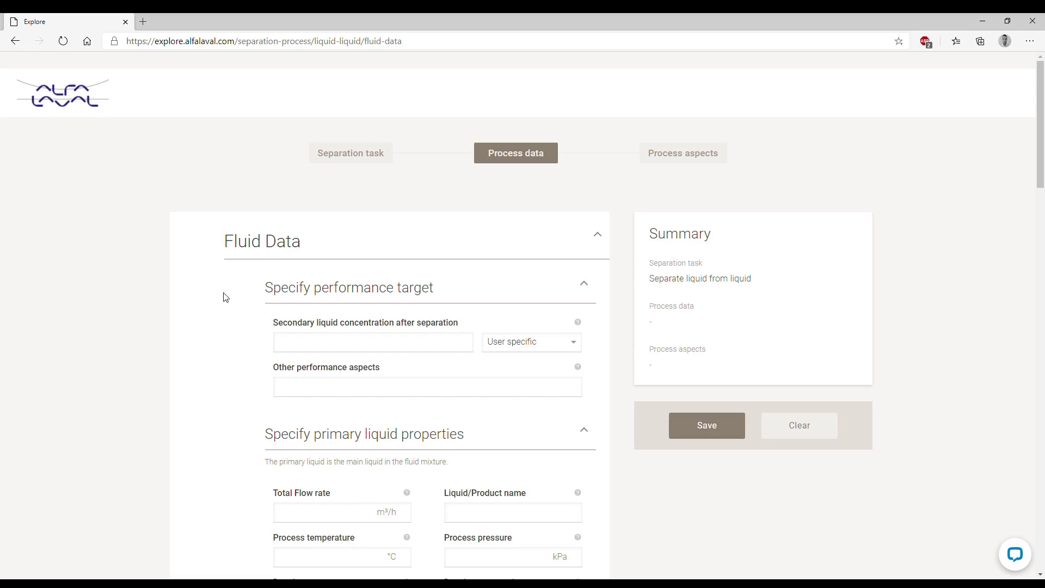
Step: Set the target secondary liquid concentration to 0.1 %(v/v)
{"action": "left_click", "coordinate": [282, 348]}
{"action": "type", "text": "0.1"}
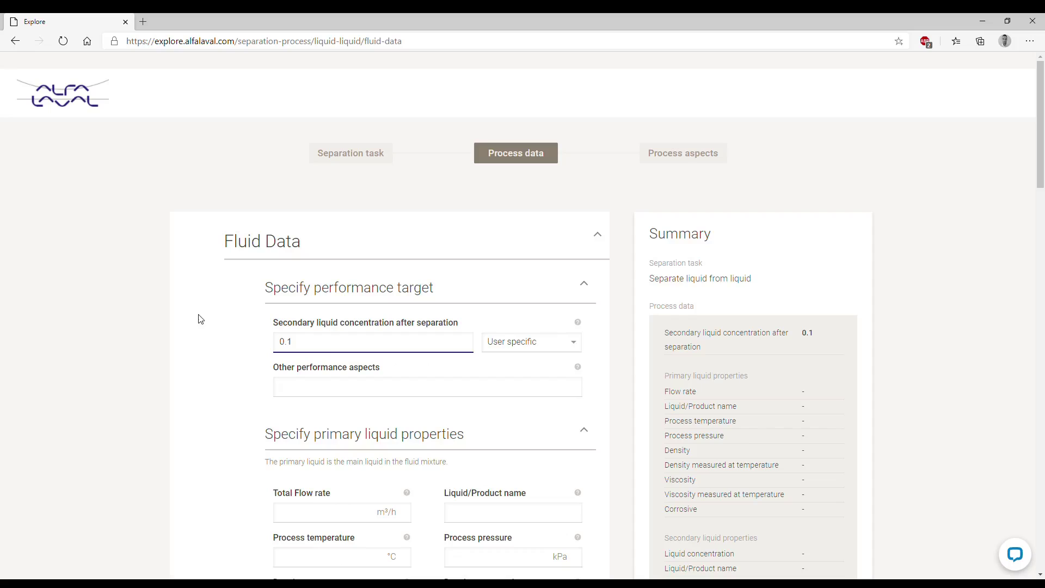
{"action": "left_click", "coordinate": [509, 348]}
{"action": "left_click", "coordinate": [501, 362]}
Step: Add 'Remove traces of solids' under Other performance aspects
{"action": "left_click", "coordinate": [392, 385]}
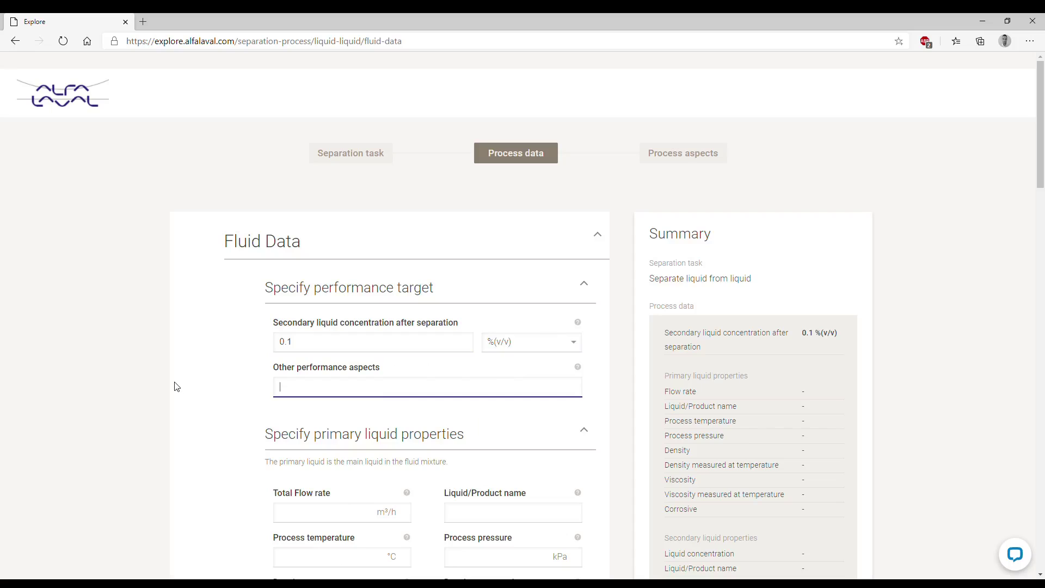
{"action": "type", "text": "Re"}
{"action": "type", "text": "move "}
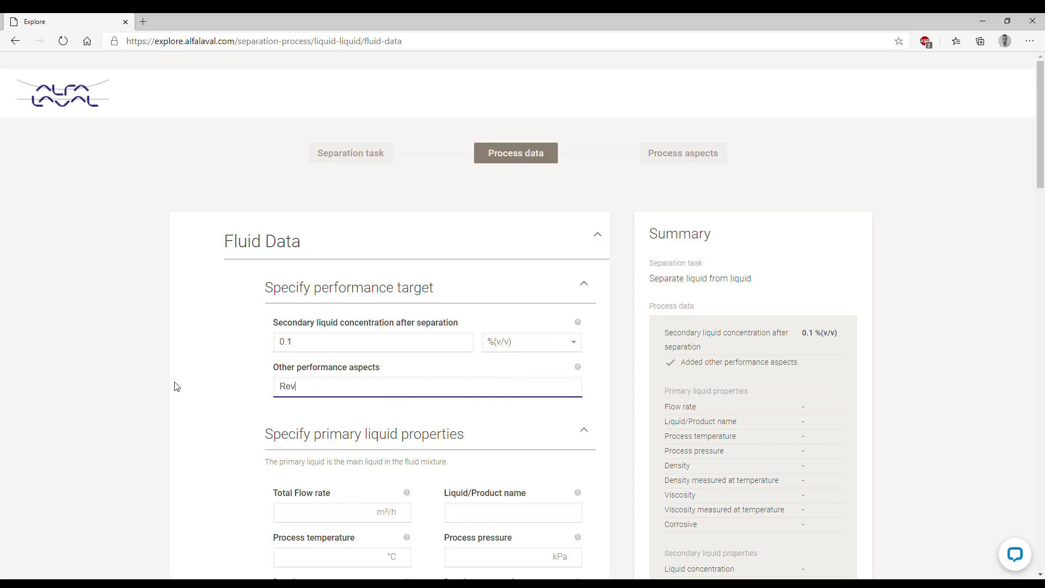
{"action": "type", "text": "traces of solids"}
{"action": "scroll", "coordinate": [185, 381], "scroll_direction": "down", "scroll_amount": 4}
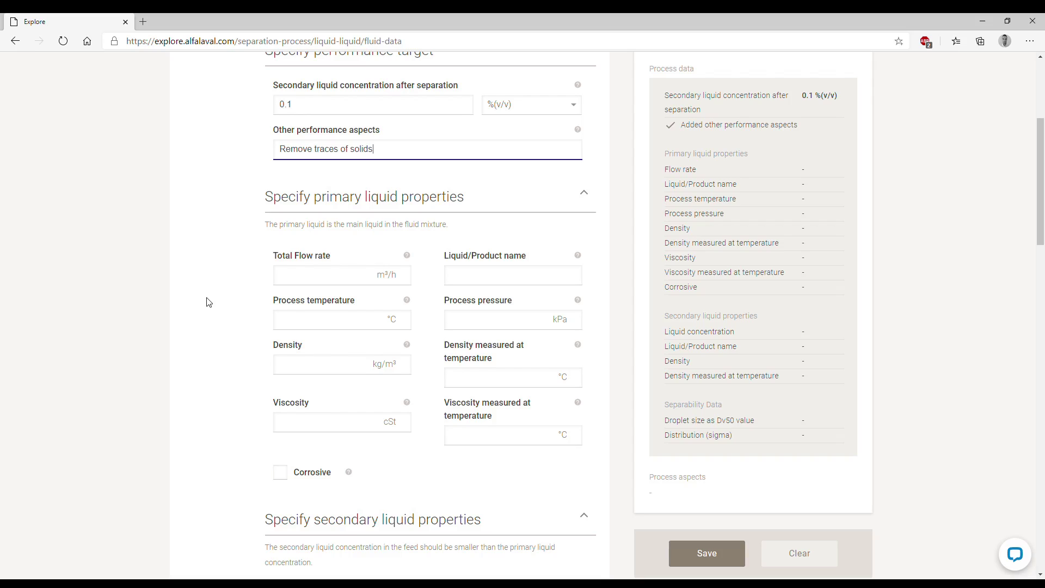
Step: Enter total flow 10 m³/h, primary liquid Oil, 30 °C, 2 kPa and 900 kg/m³ density
{"action": "left_click", "coordinate": [278, 288]}
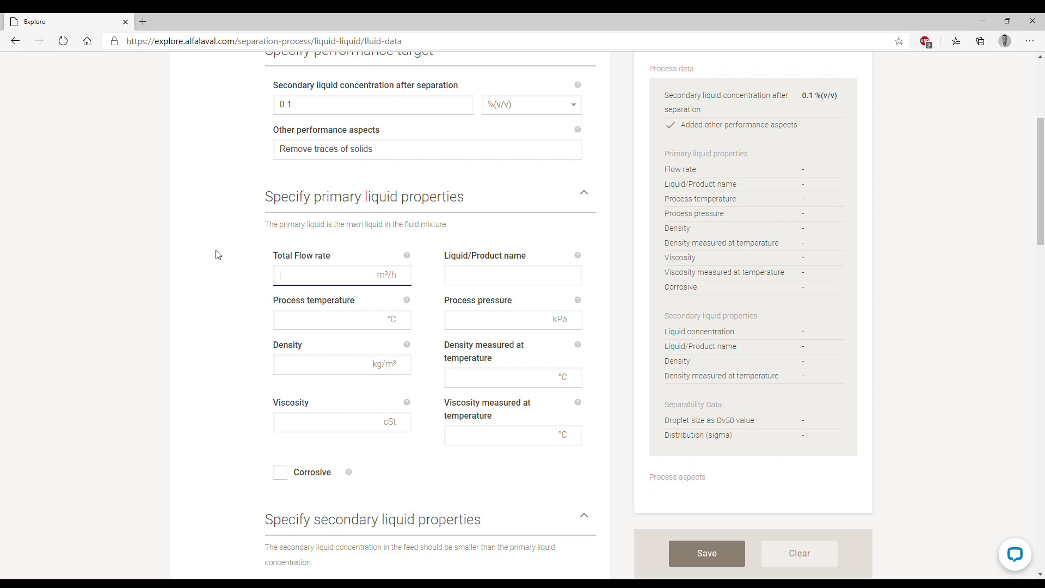
{"action": "type", "text": "10"}
{"action": "key", "text": "Tab"}
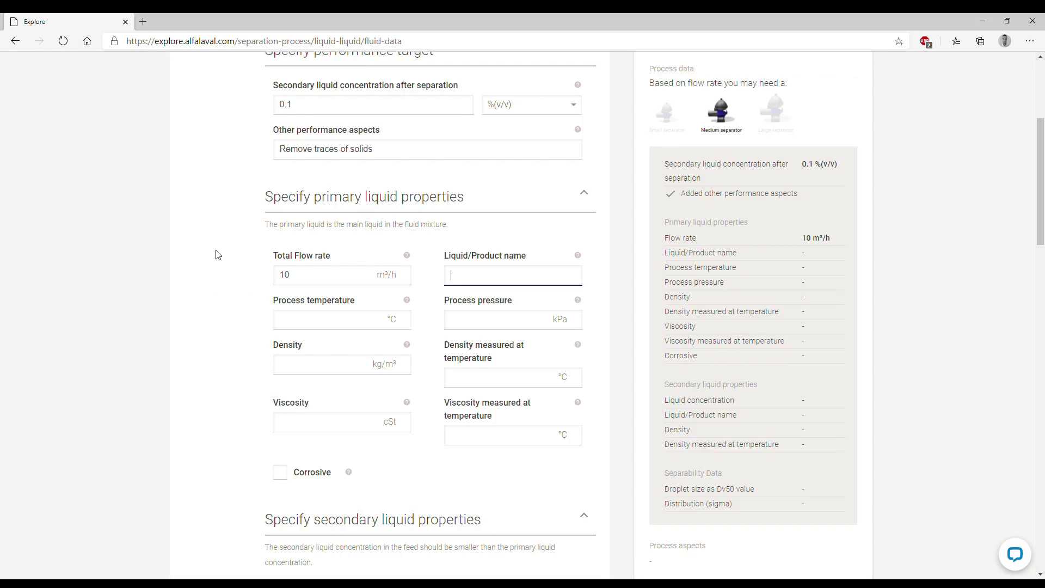
{"action": "type", "text": "Oil"}
{"action": "key", "text": "Tab"}
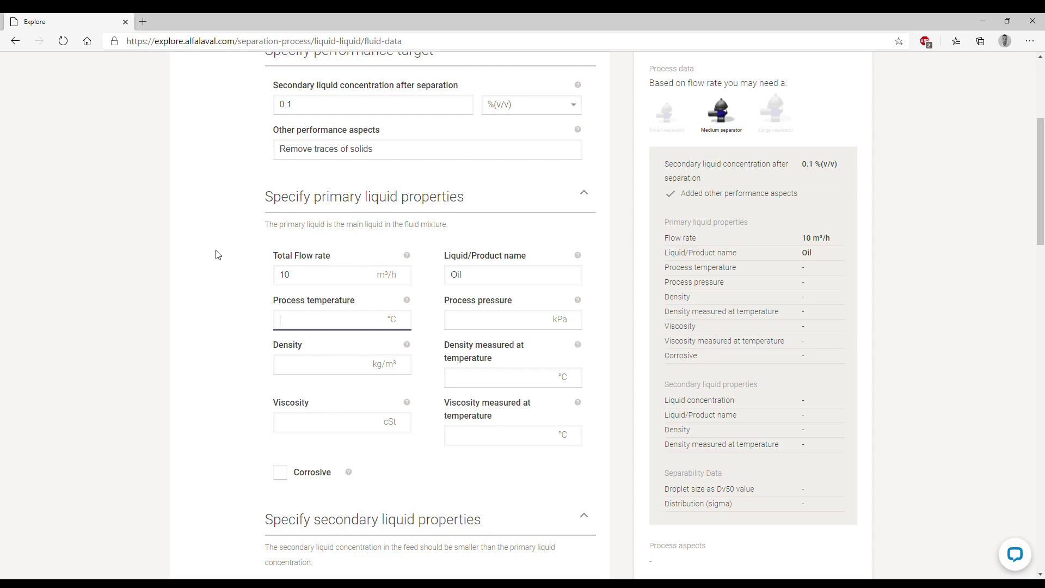
{"action": "type", "text": "30"}
{"action": "key", "text": "Tab"}
{"action": "type", "text": "2"}
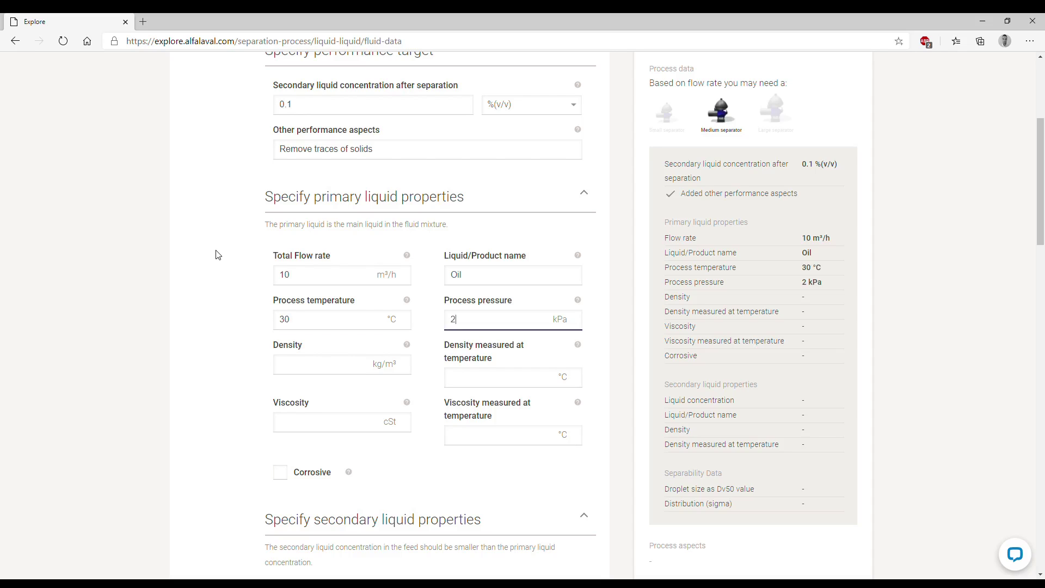
{"action": "key", "text": "Tab"}
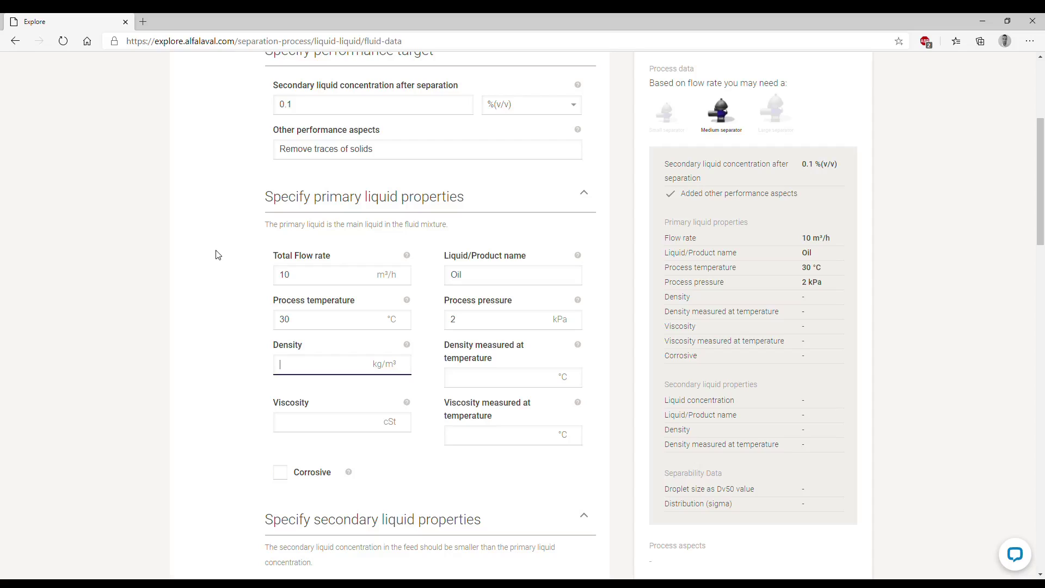
{"action": "type", "text": "900"}
Step: Set oil viscosity to 50 cSt, with density and viscosity measured at 20 °C
{"action": "left_click", "coordinate": [276, 420]}
{"action": "type", "text": "50"}
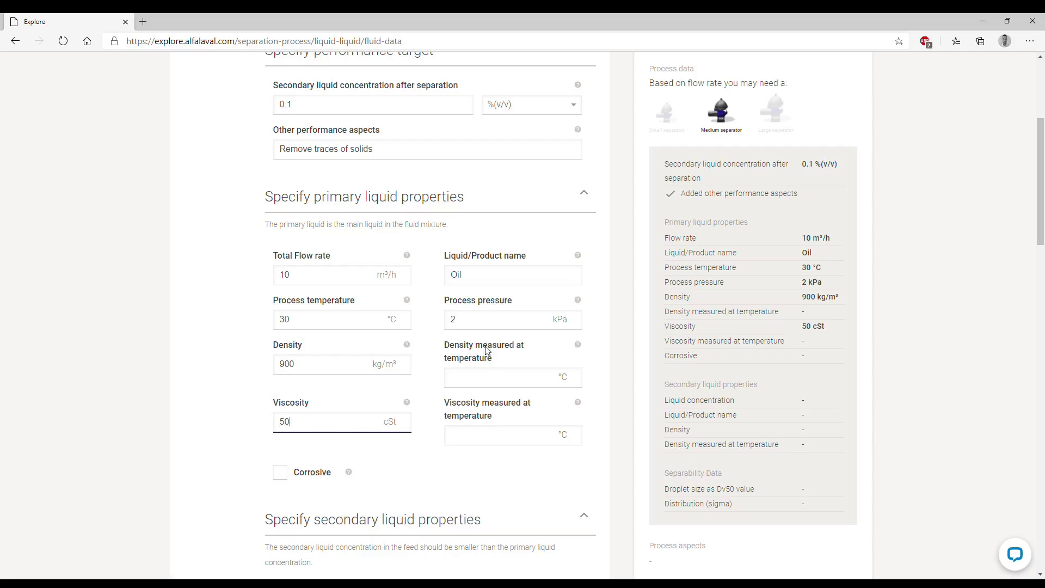
{"action": "left_click", "coordinate": [500, 385]}
{"action": "left_click", "coordinate": [500, 385]}
{"action": "type", "text": "20"}
{"action": "left_click", "coordinate": [497, 438]}
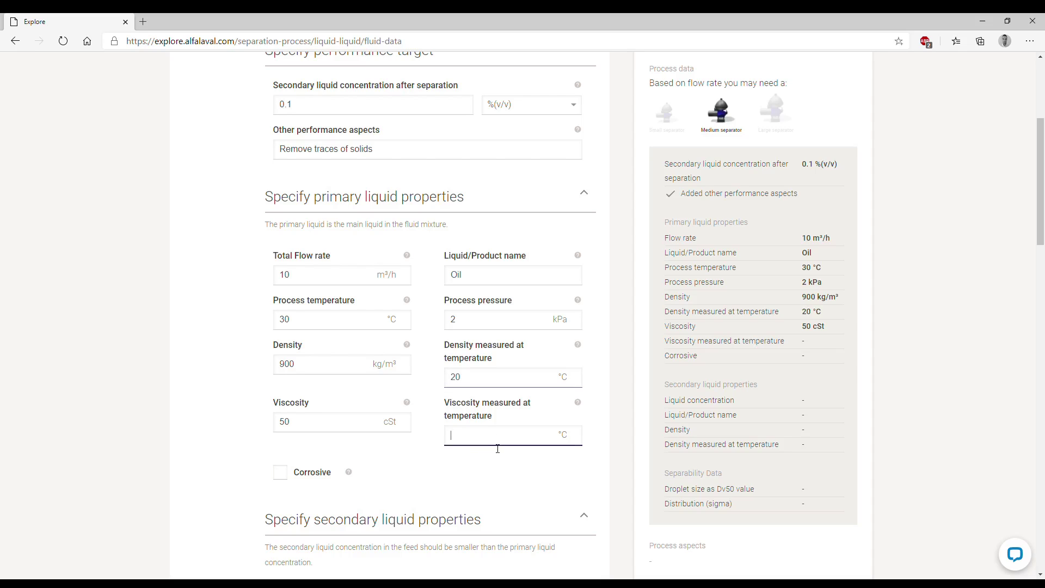
{"action": "type", "text": "20"}
{"action": "left_click", "coordinate": [215, 396]}
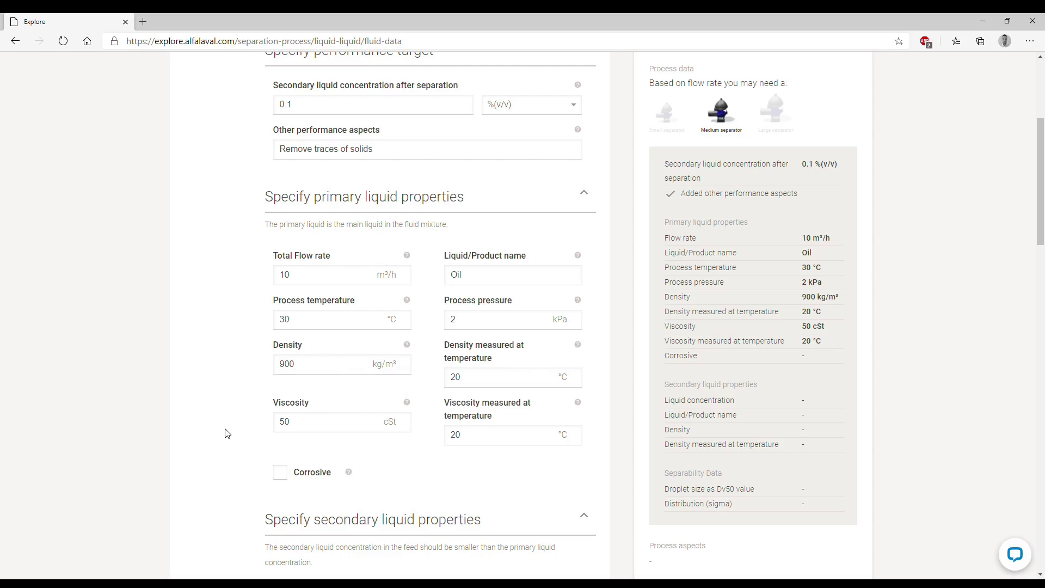
Step: Mark the primary liquid as corrosive
{"action": "scroll", "coordinate": [247, 437], "scroll_direction": "down", "scroll_amount": 3}
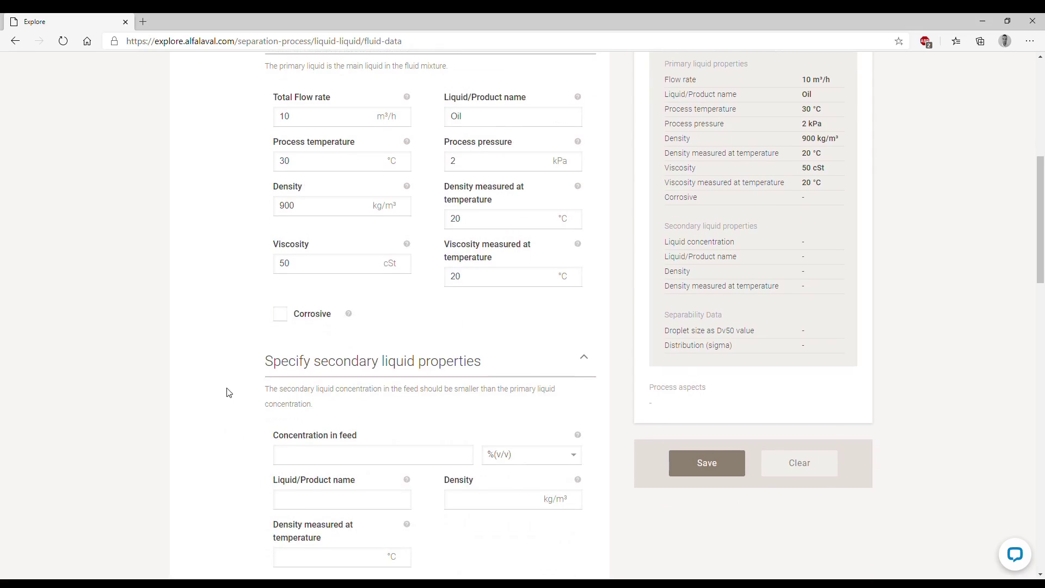
{"action": "left_click", "coordinate": [279, 314]}
{"action": "scroll", "coordinate": [227, 318], "scroll_direction": "down", "scroll_amount": 2}
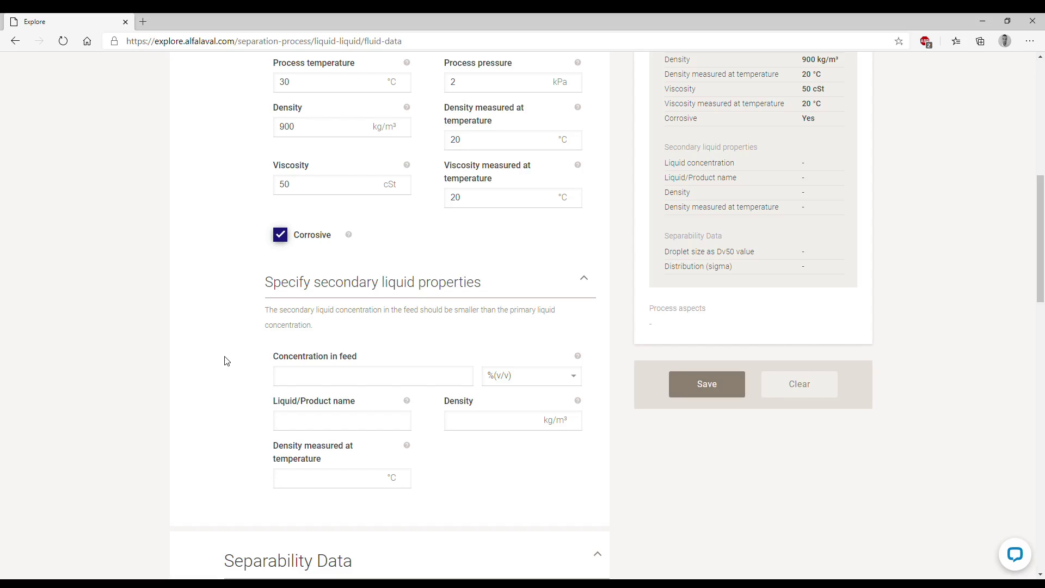
Step: Define the secondary liquid as Water, 5 %(v/v) in feed, 1000 kg/m³ at 20 °C
{"action": "left_click", "coordinate": [283, 380]}
{"action": "type", "text": "5"}
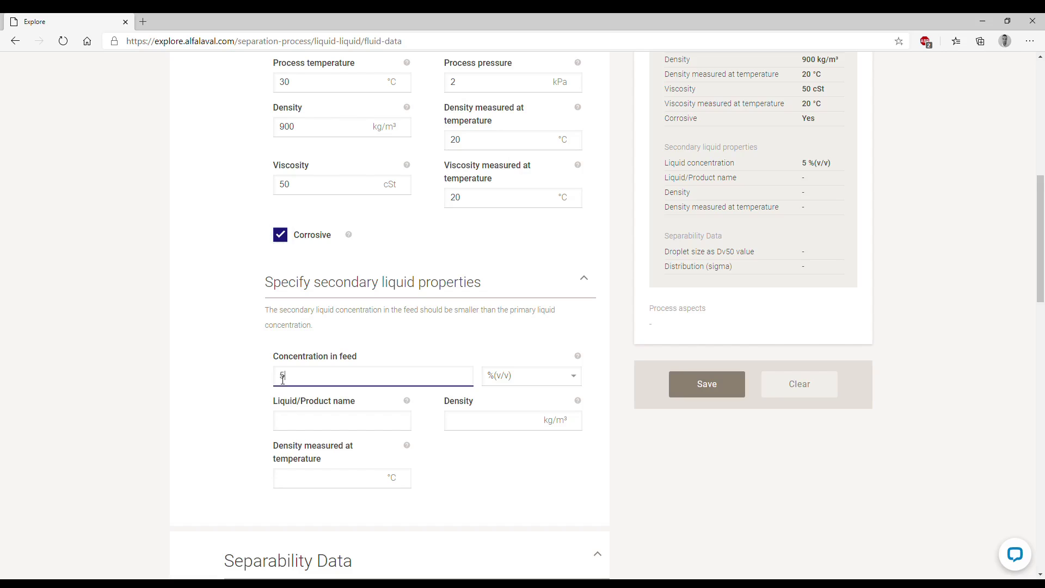
{"action": "left_click", "coordinate": [353, 431]}
{"action": "type", "text": "Water"}
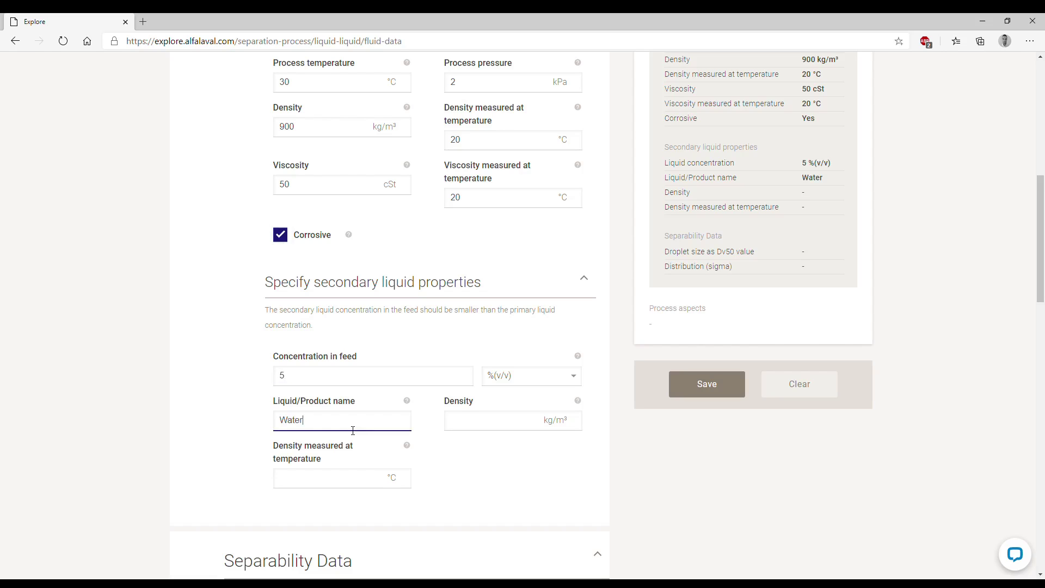
{"action": "key", "text": "Tab"}
{"action": "type", "text": "1000"}
{"action": "left_click", "coordinate": [354, 482]}
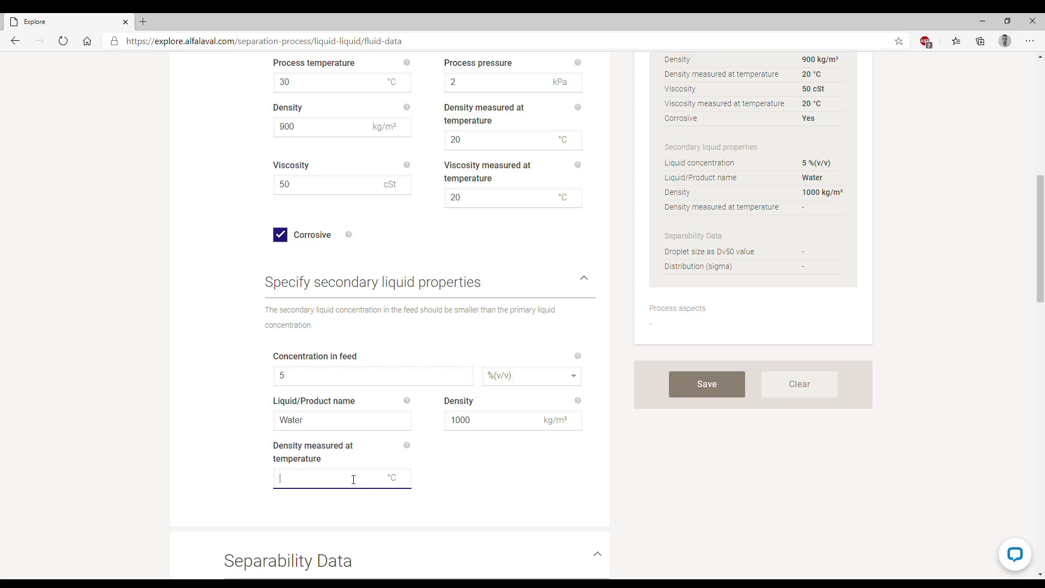
{"action": "type", "text": "20"}
{"action": "key", "text": "Tab"}
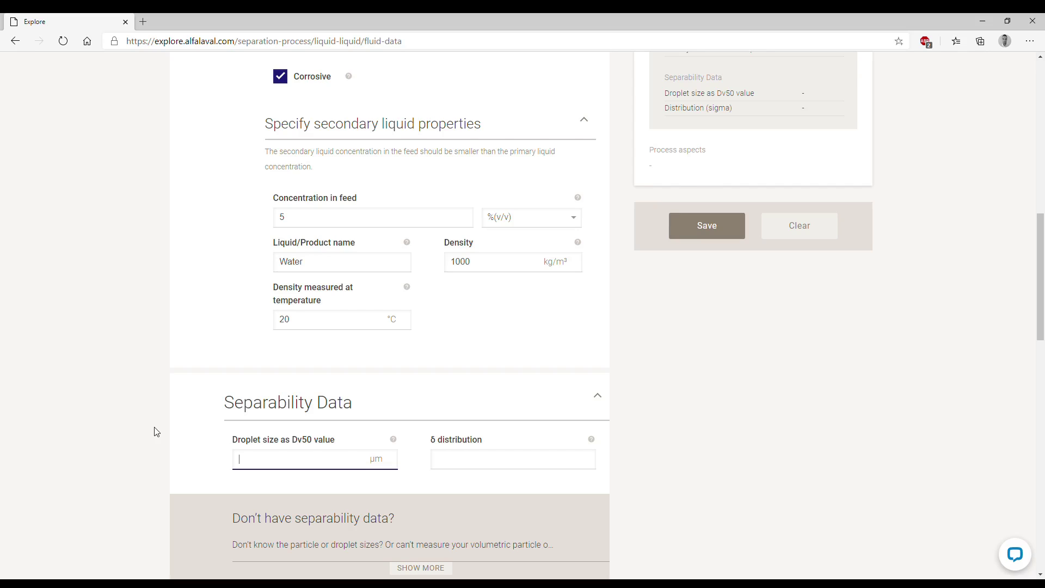
Step: Enter a 40 µm Dv50 droplet size with δ distribution 0.8 and review the performance graph
{"action": "type", "text": "40"}
{"action": "left_click", "coordinate": [498, 460]}
{"action": "type", "text": "0.8"}
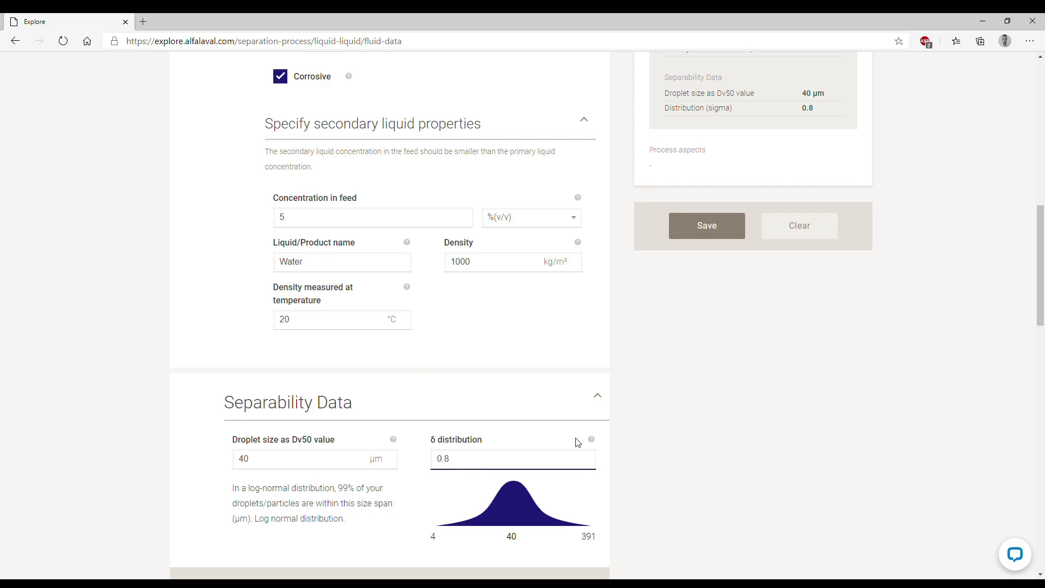
{"action": "mouse_move", "coordinate": [593, 443]}
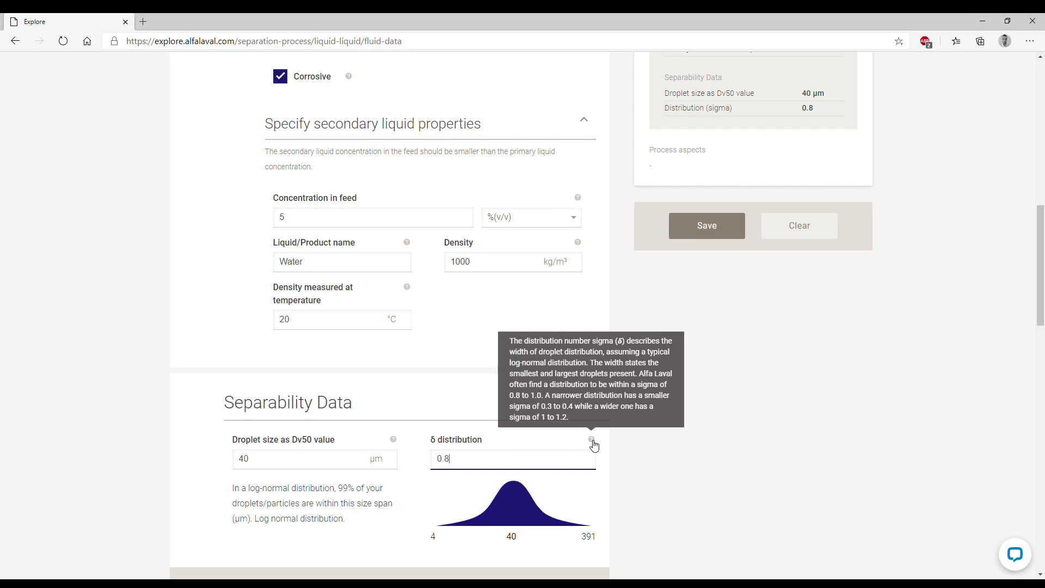
{"action": "scroll", "coordinate": [606, 468], "scroll_direction": "down", "scroll_amount": 2}
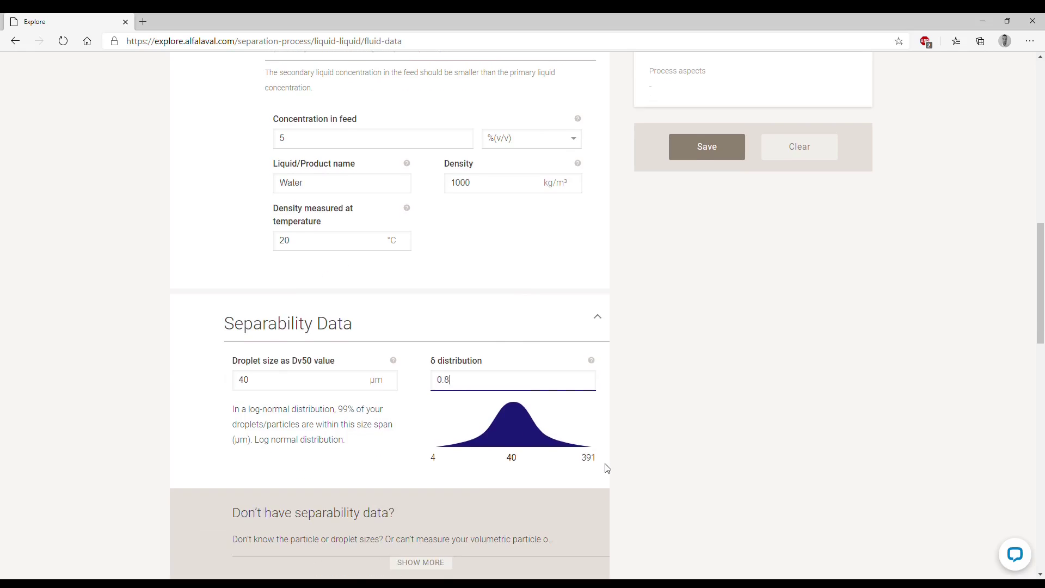
{"action": "scroll", "coordinate": [621, 466], "scroll_direction": "down", "scroll_amount": 4}
{"action": "scroll", "coordinate": [709, 501], "scroll_direction": "down", "scroll_amount": 3}
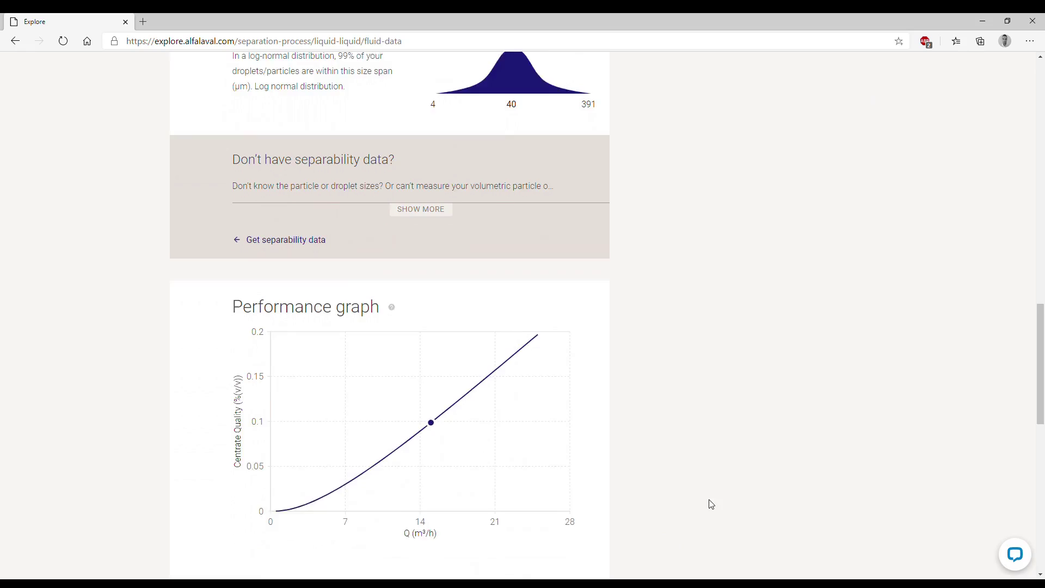
{"action": "scroll", "coordinate": [668, 459], "scroll_direction": "down", "scroll_amount": 2}
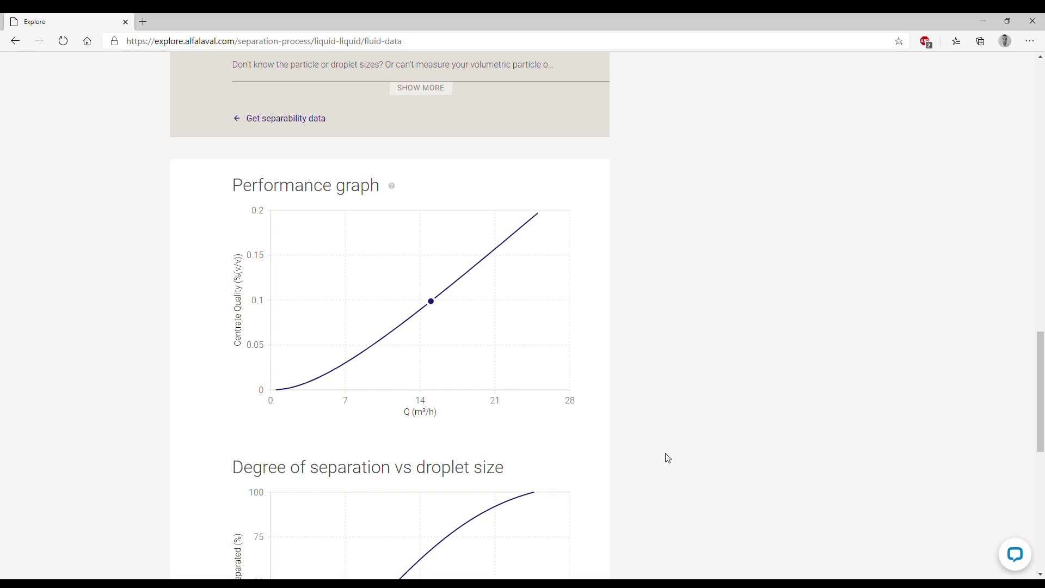
{"action": "mouse_move", "coordinate": [430, 307]}
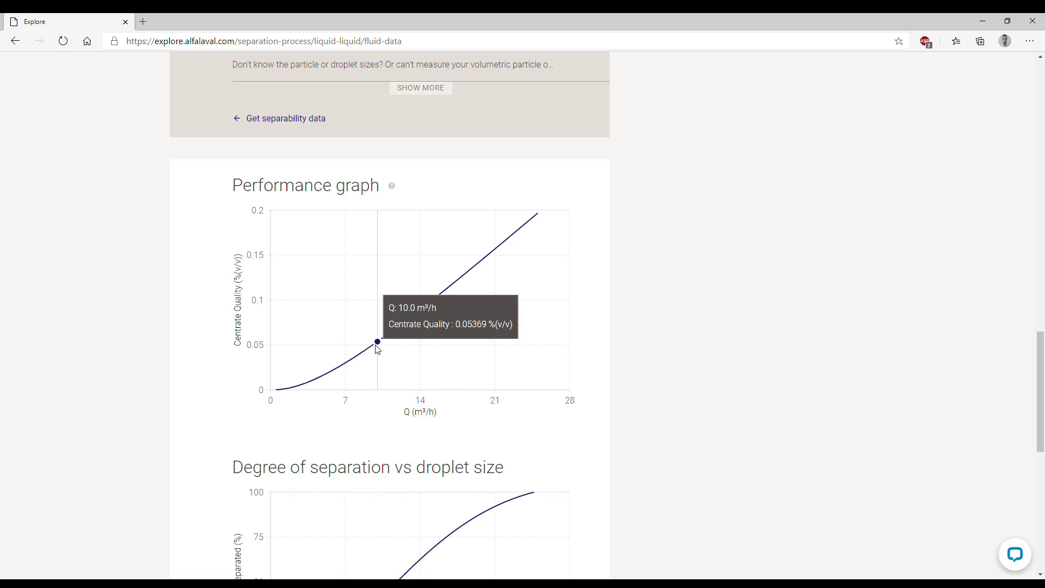
{"action": "scroll", "coordinate": [337, 343], "scroll_direction": "down", "scroll_amount": 3}
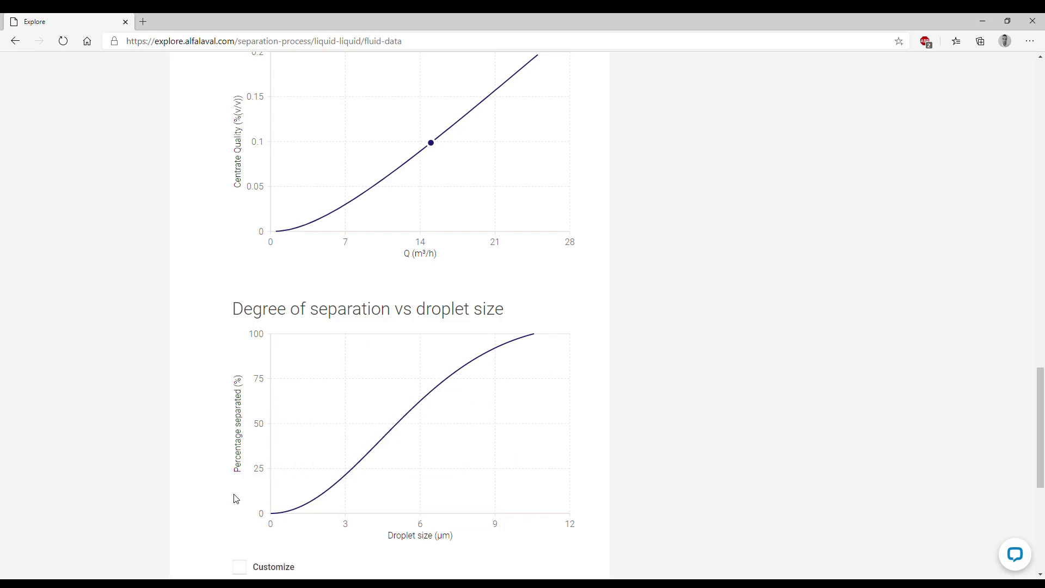
Step: Change the oil's viscosity from 50 to 150 cSt
{"action": "scroll", "coordinate": [229, 495], "scroll_direction": "up", "scroll_amount": 4}
{"action": "scroll", "coordinate": [216, 485], "scroll_direction": "up", "scroll_amount": 5}
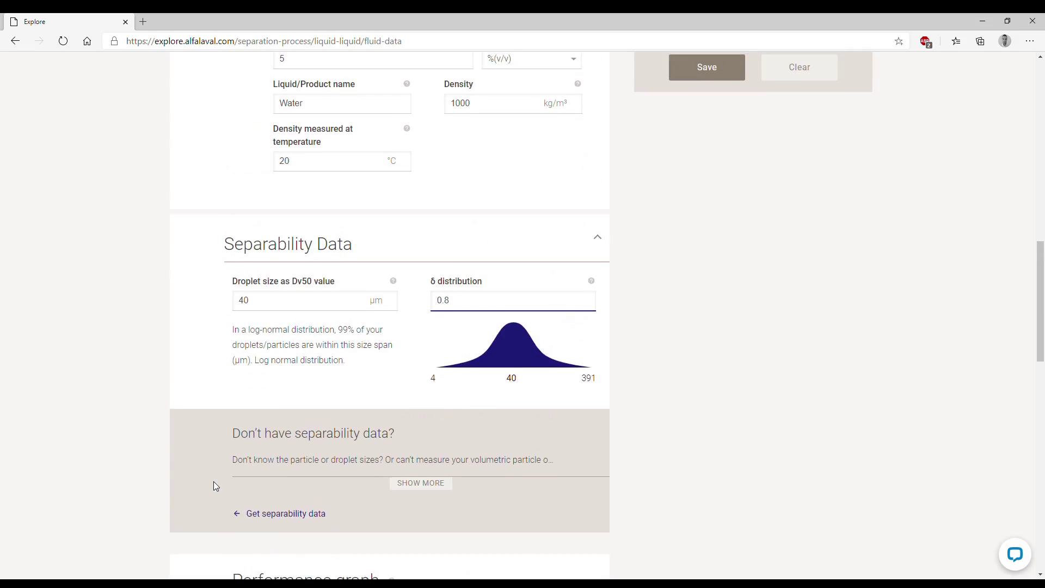
{"action": "scroll", "coordinate": [213, 481], "scroll_direction": "up", "scroll_amount": 5}
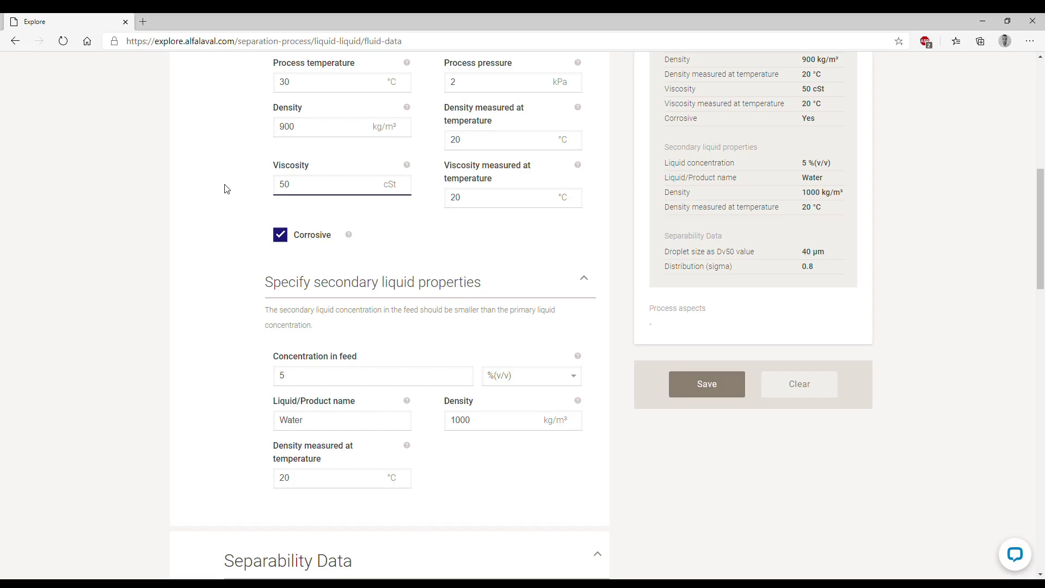
{"action": "type", "text": "1"}
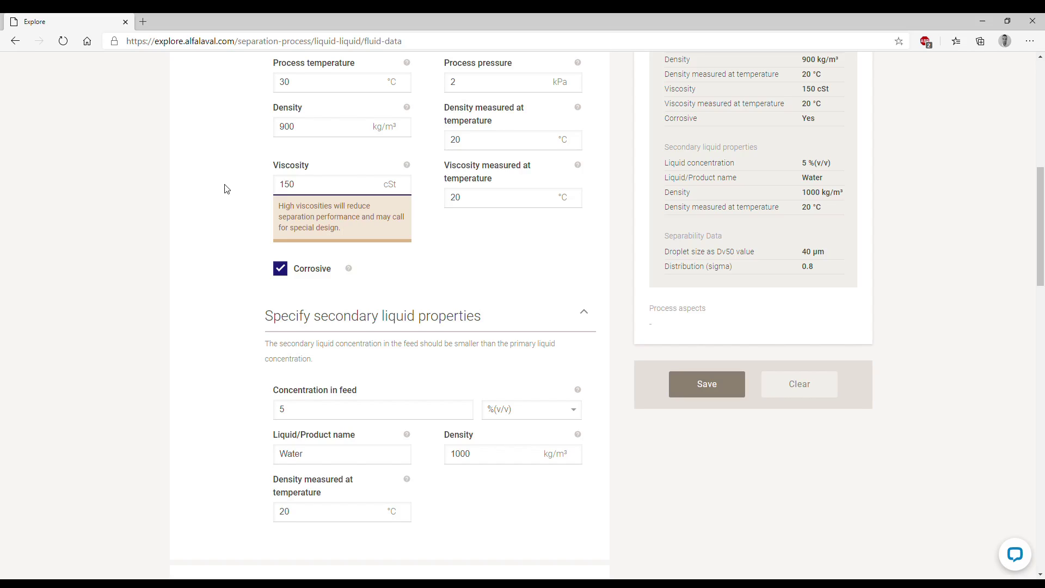
{"action": "scroll", "coordinate": [226, 189], "scroll_direction": "down", "scroll_amount": 4}
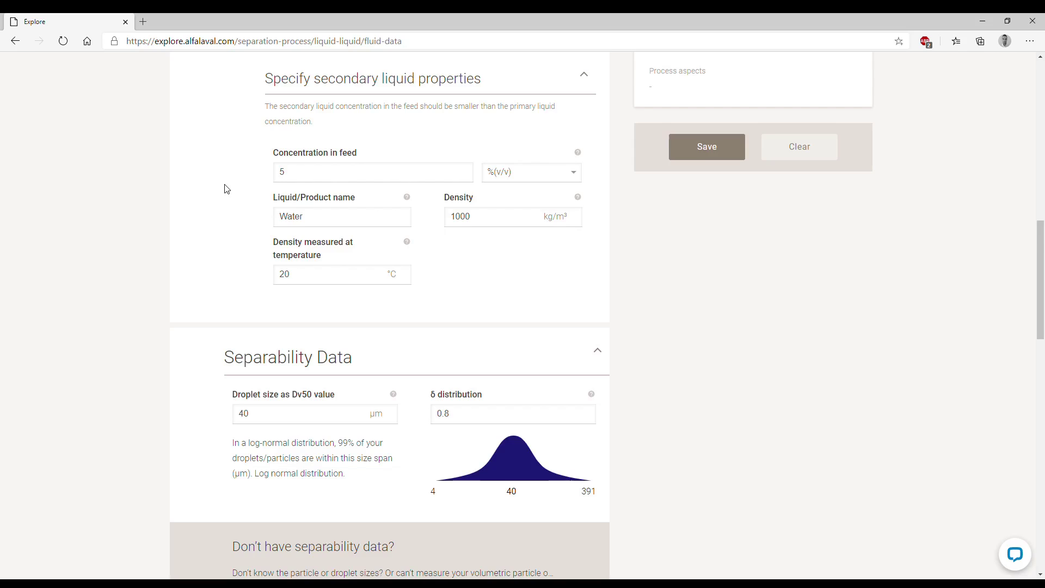
{"action": "scroll", "coordinate": [226, 188], "scroll_direction": "down", "scroll_amount": 4}
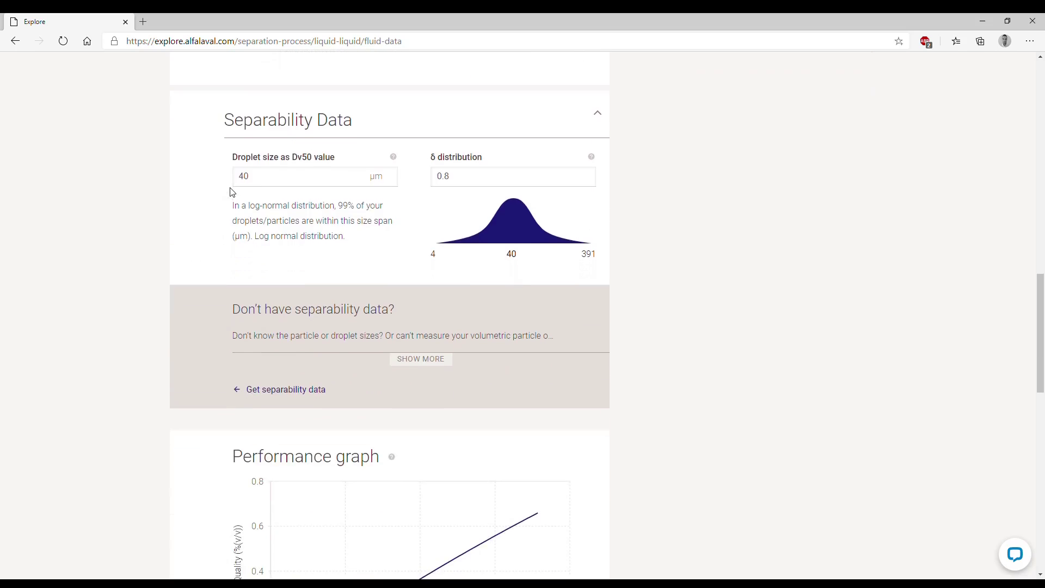
{"action": "scroll", "coordinate": [232, 192], "scroll_direction": "down", "scroll_amount": 3}
{"action": "mouse_move", "coordinate": [367, 373]}
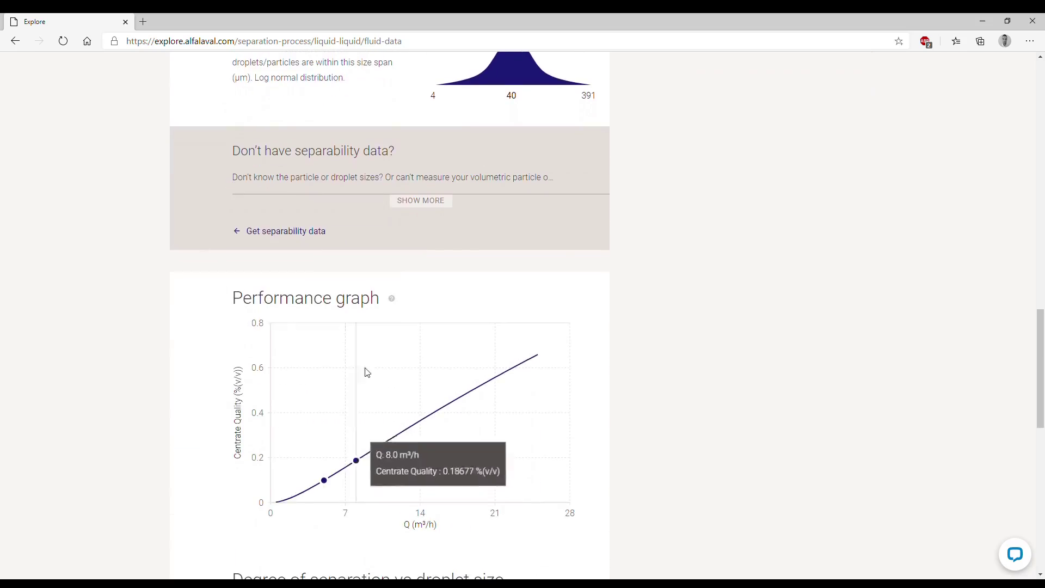
{"action": "scroll", "coordinate": [341, 391], "scroll_direction": "down", "scroll_amount": 3}
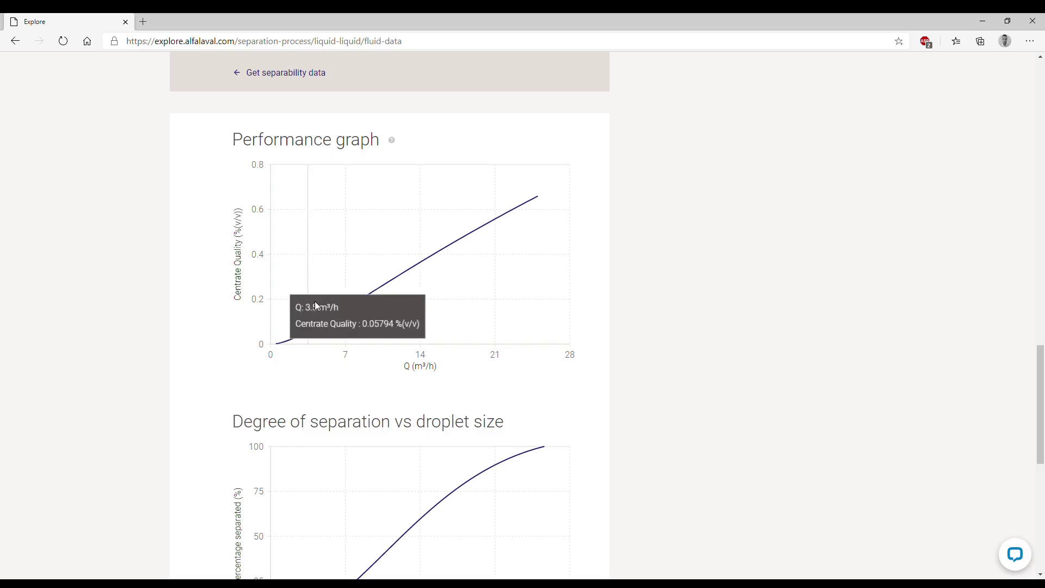
{"action": "mouse_move", "coordinate": [325, 327]}
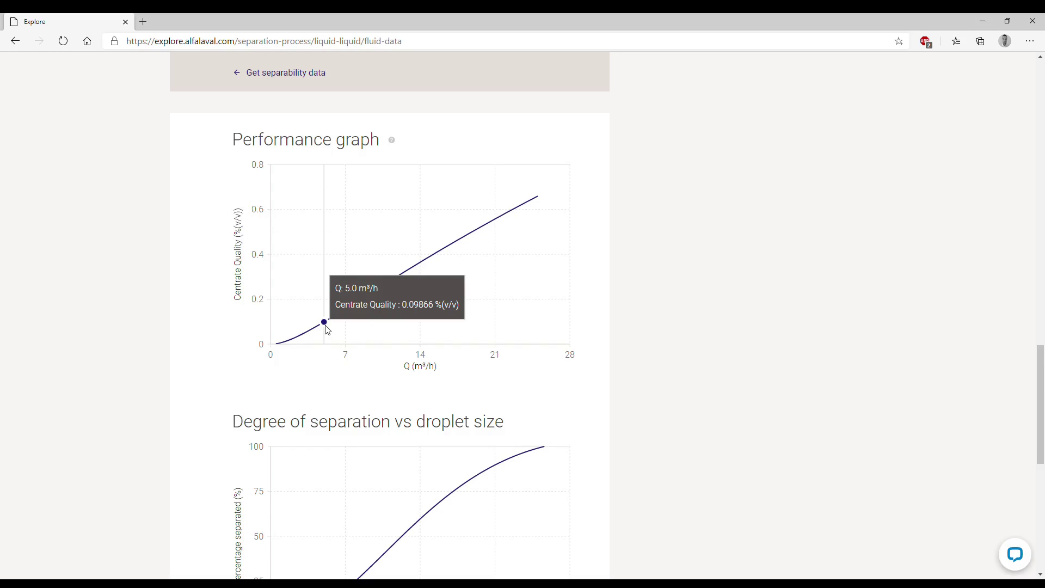
{"action": "scroll", "coordinate": [328, 329], "scroll_direction": "down", "scroll_amount": 7}
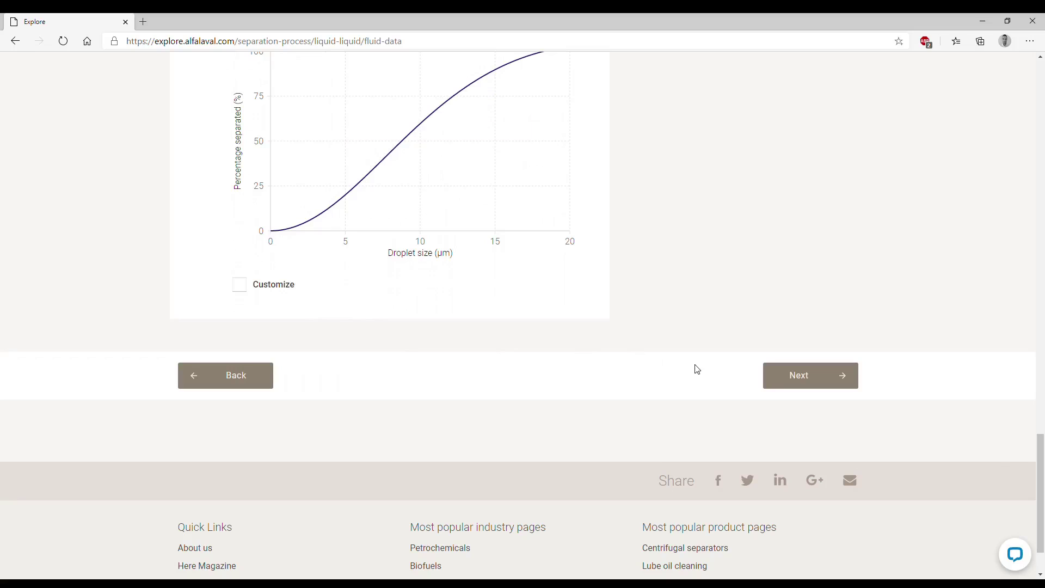
Step: On the Process aspects step, describe the process as 'Water removal from oil'
{"action": "left_click", "coordinate": [787, 387]}
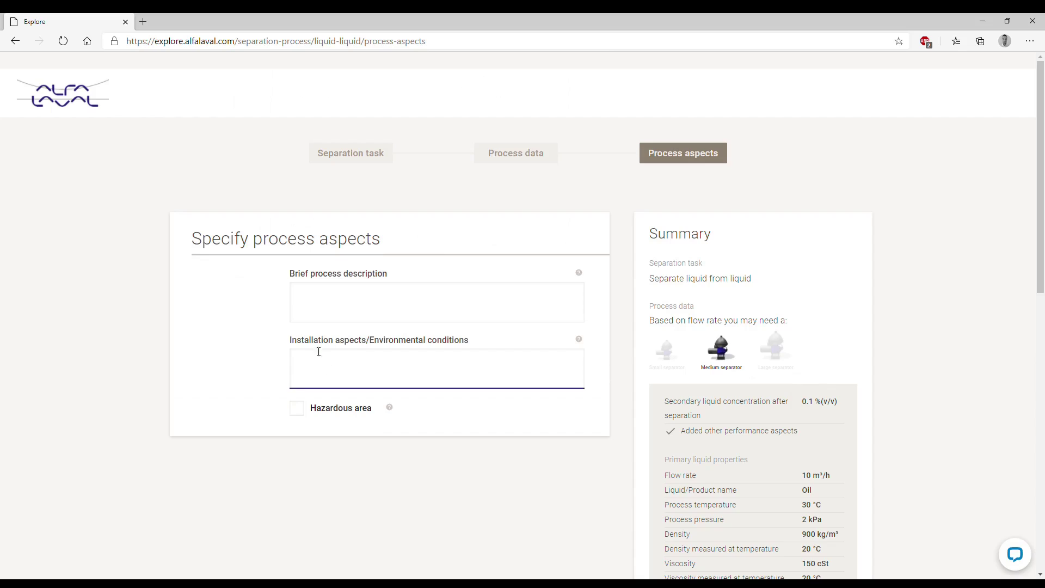
{"action": "left_click", "coordinate": [329, 309]}
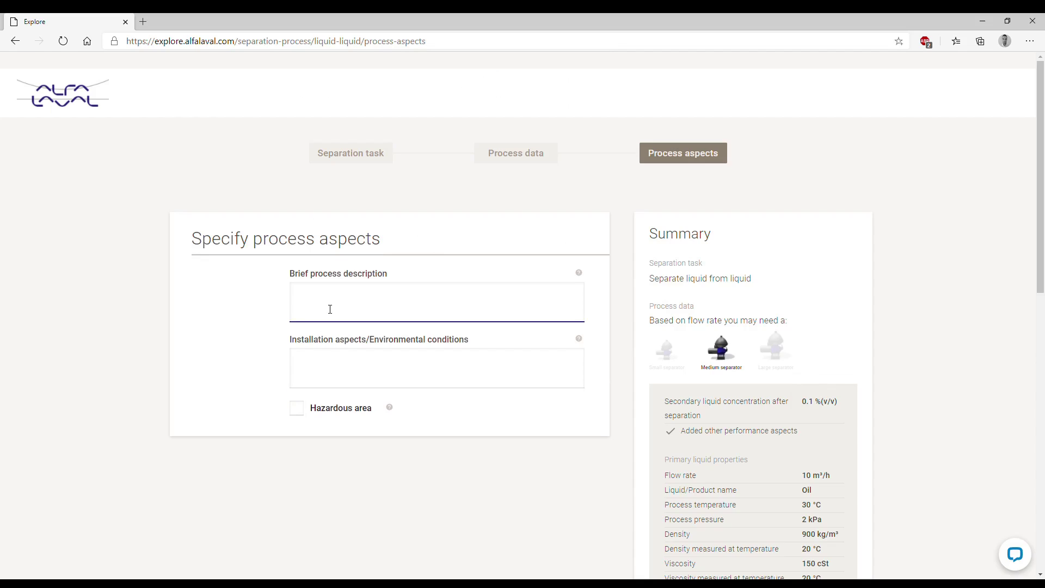
{"action": "type", "text": "O"}
{"action": "key", "text": "BackSpace"}
{"action": "type", "text": "Water removal from oil"}
Step: List 'Outdoor installation' and 'Limited space' as installation aspects
{"action": "key", "text": "Tab"}
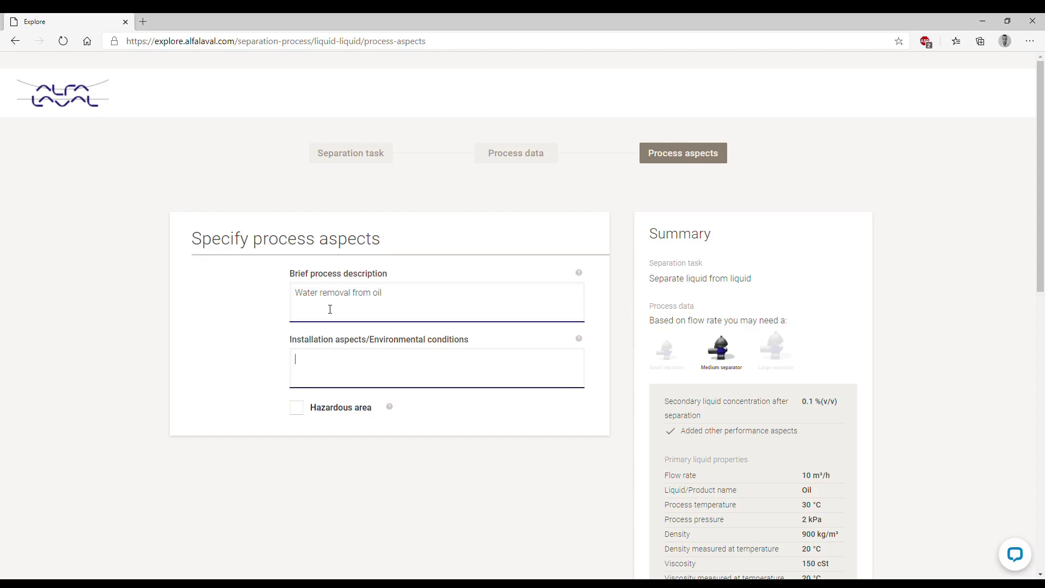
{"action": "type", "text": "Outdoor installation"}
{"action": "key", "text": "Return"}
{"action": "type", "text": "Limited space"}
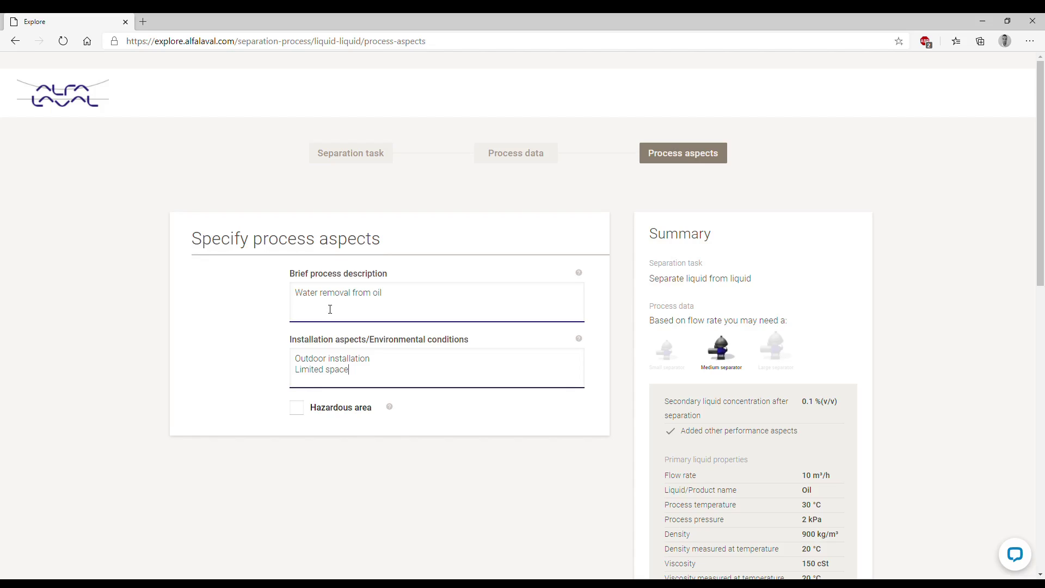
Step: Tick Hazardous area, choose the ATEX Ex standard, and place the controls in the hazardous area
{"action": "left_click", "coordinate": [293, 412]}
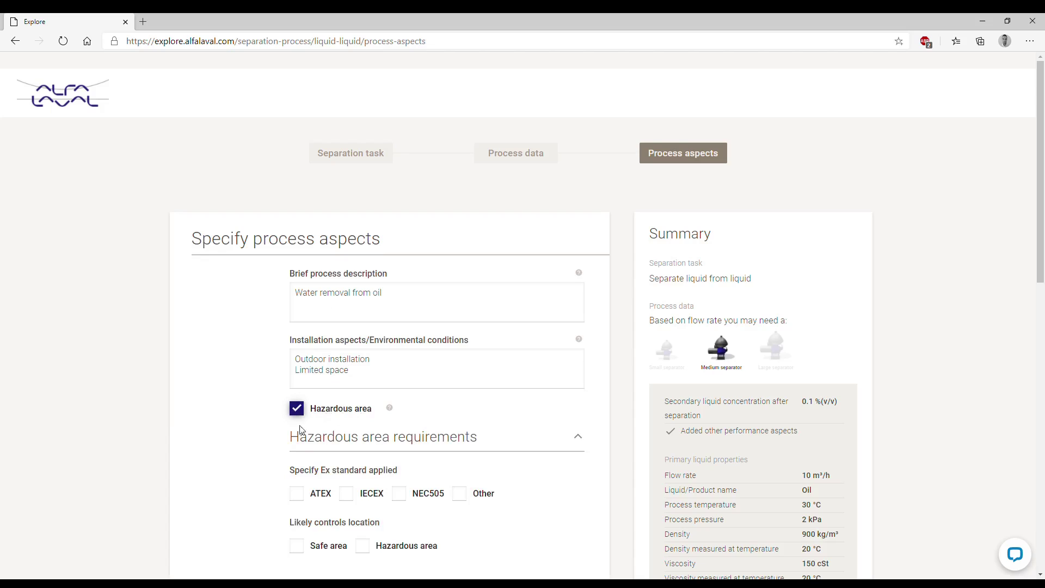
{"action": "scroll", "coordinate": [294, 446], "scroll_direction": "down", "scroll_amount": 3}
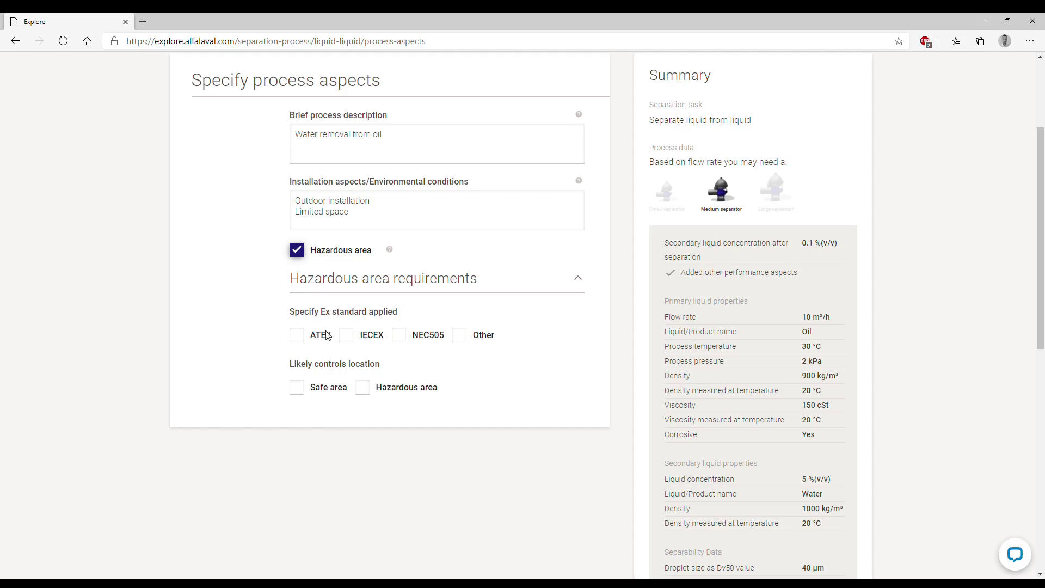
{"action": "left_click", "coordinate": [301, 335]}
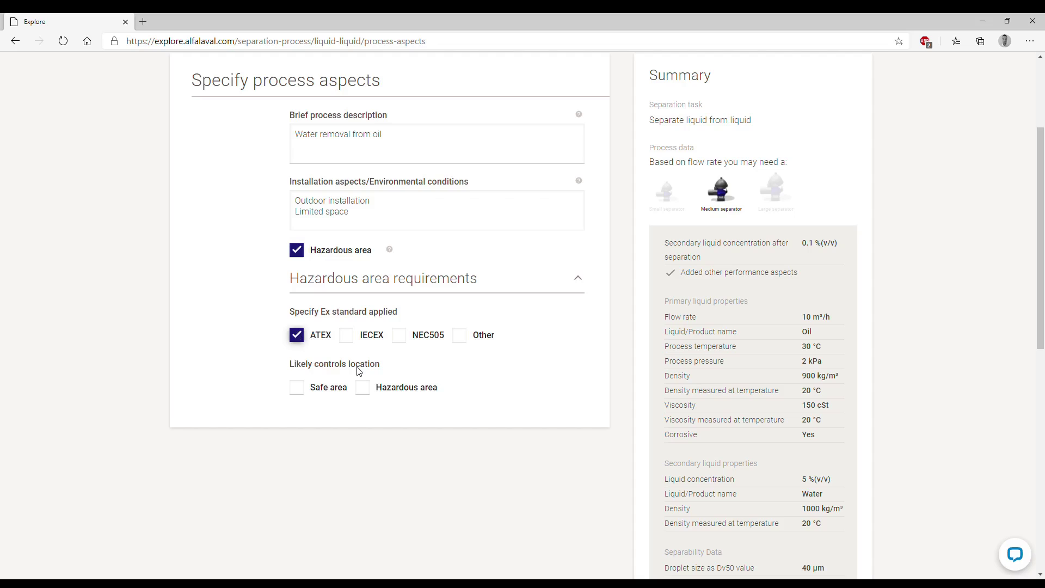
{"action": "left_click", "coordinate": [369, 392]}
{"action": "scroll", "coordinate": [508, 411], "scroll_direction": "down", "scroll_amount": 8}
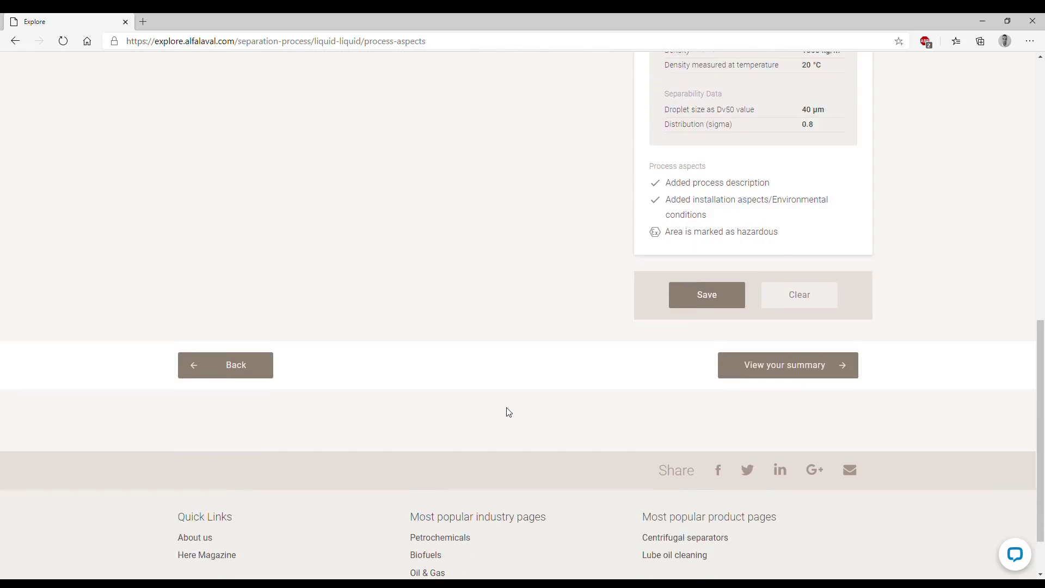
Step: Open the case summary and review the data overview down to File Upload and Save
{"action": "left_click", "coordinate": [758, 351]}
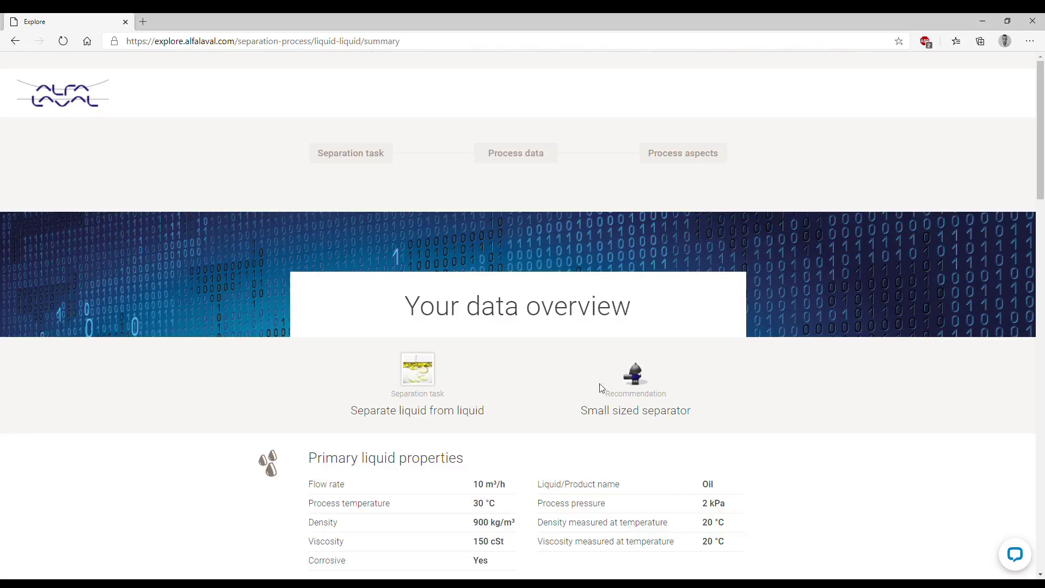
{"action": "scroll", "coordinate": [618, 417], "scroll_direction": "down", "scroll_amount": 1}
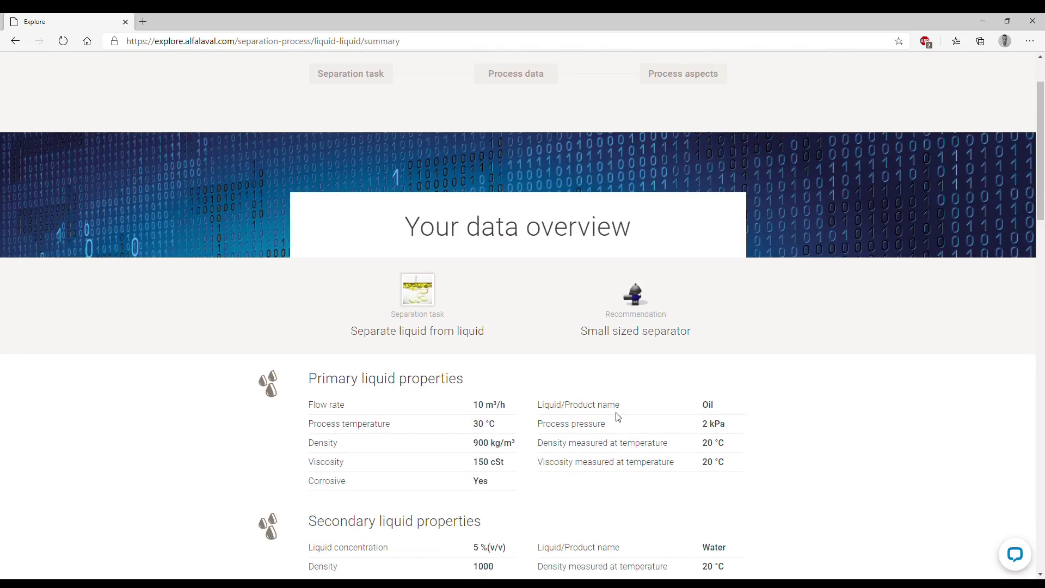
{"action": "scroll", "coordinate": [601, 405], "scroll_direction": "down", "scroll_amount": 10}
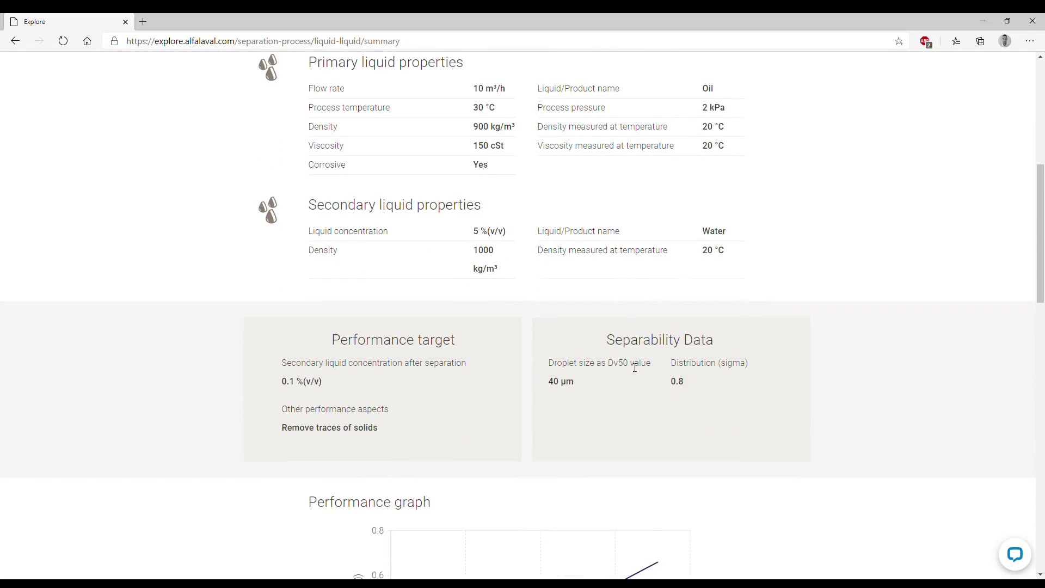
{"action": "mouse_move", "coordinate": [511, 372]}
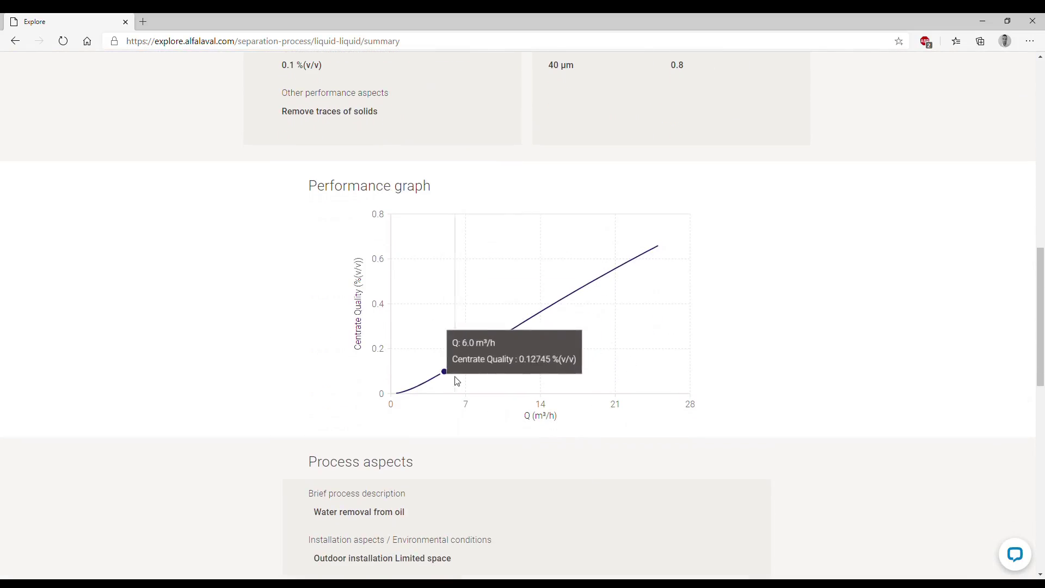
{"action": "mouse_move", "coordinate": [655, 286]}
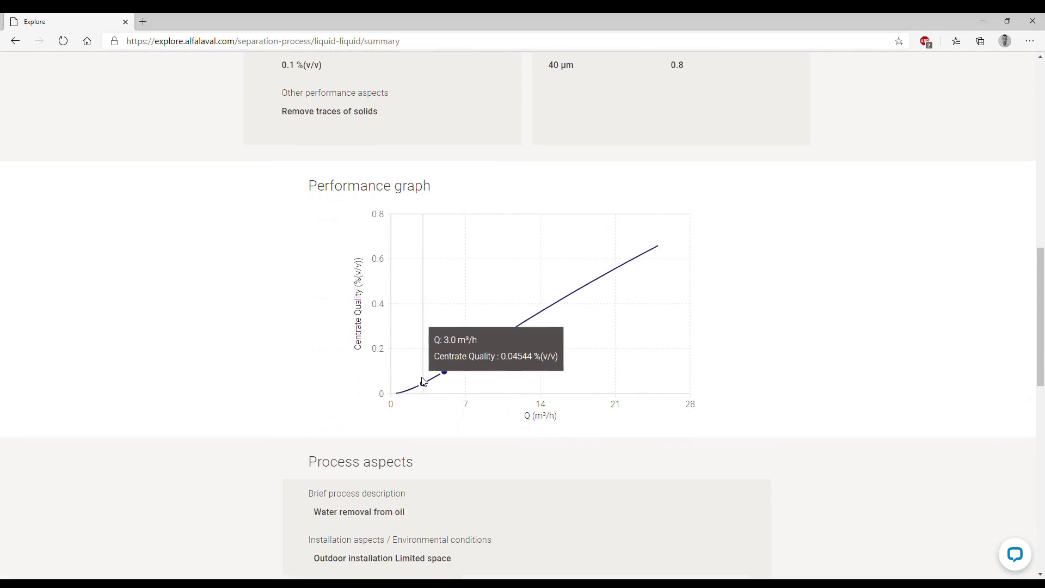
{"action": "scroll", "coordinate": [438, 384], "scroll_direction": "down", "scroll_amount": 4}
{"action": "scroll", "coordinate": [440, 386], "scroll_direction": "down", "scroll_amount": 4}
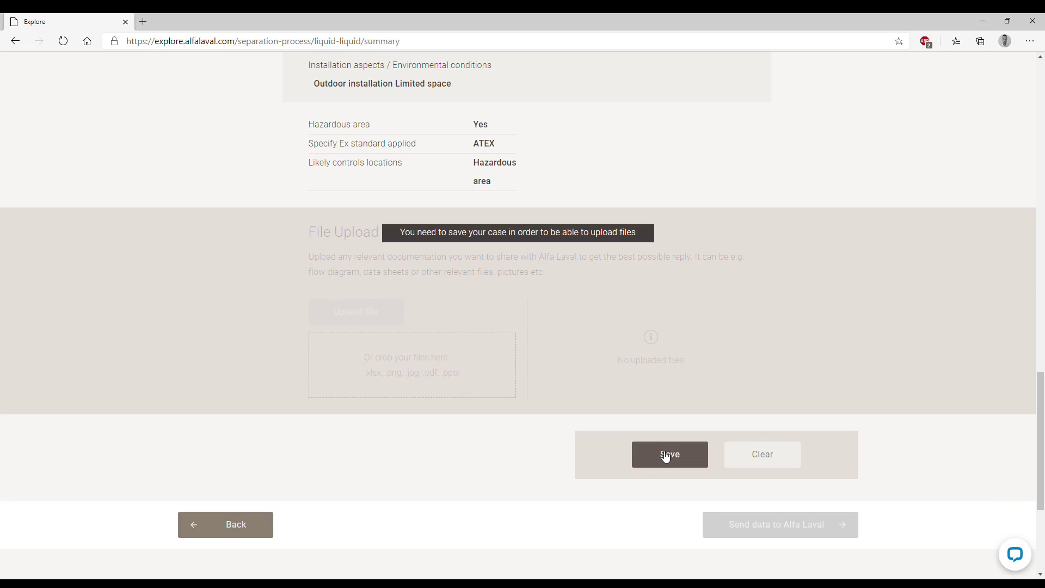
Step: Fill in the save form with the contact's first name and other details, then request the personal link
{"action": "left_click", "coordinate": [666, 456]}
{"action": "left_click", "coordinate": [438, 265]}
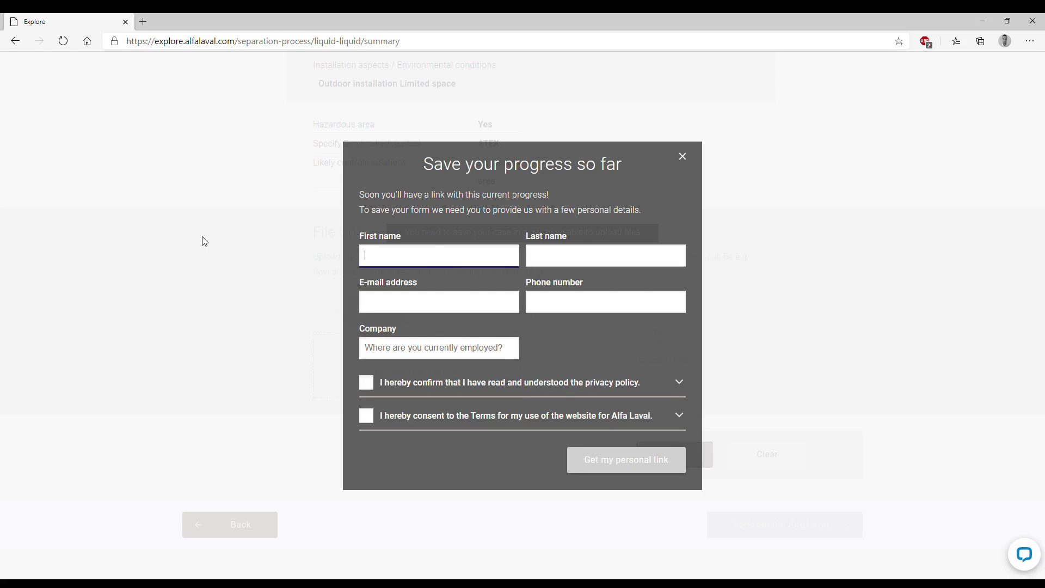
{"action": "type", "text": "Francesco"}
{"action": "key", "text": "Tab"}
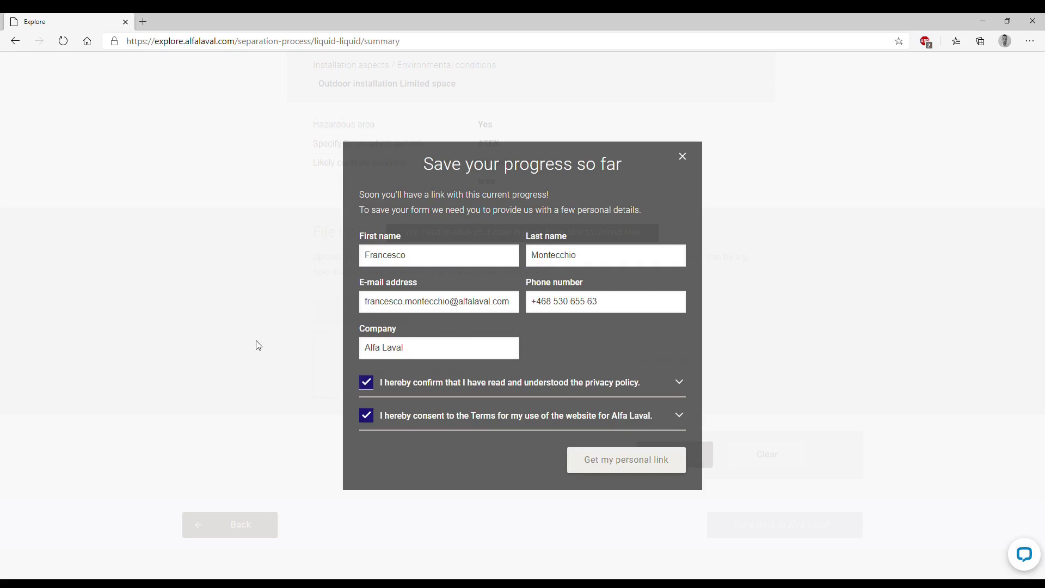
{"action": "left_click", "coordinate": [591, 465]}
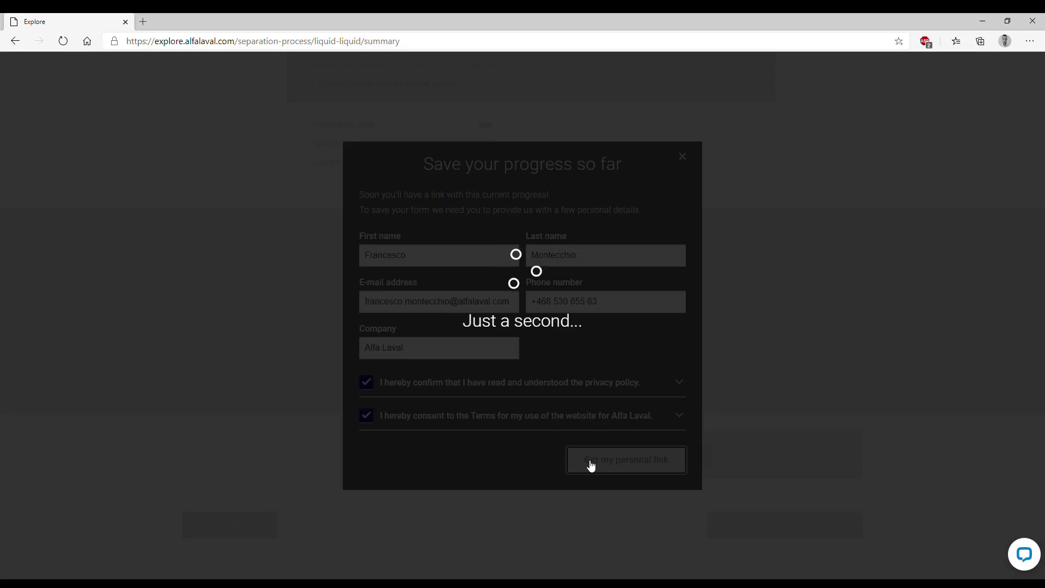